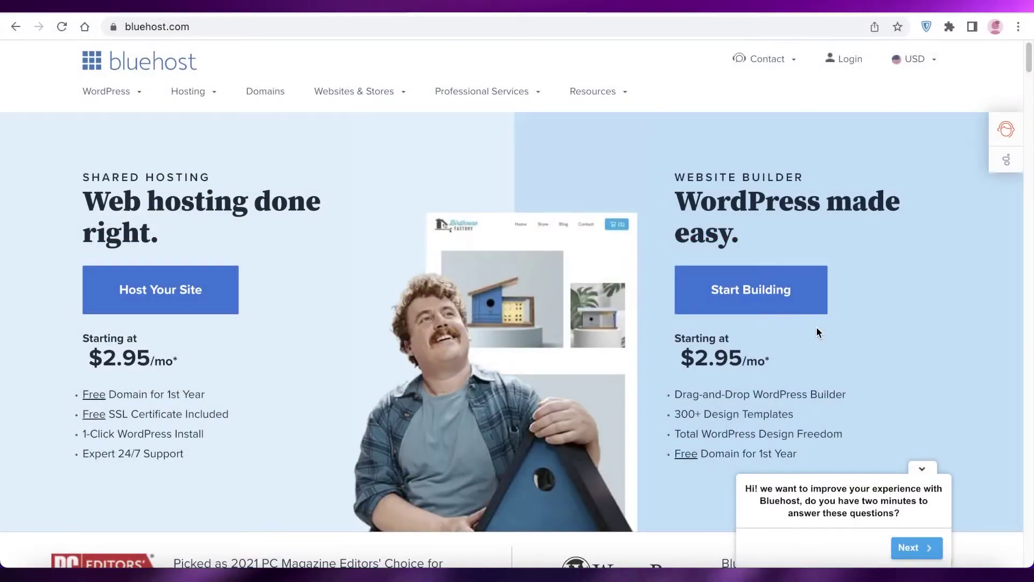
Scroll the Bluehost homepage down to the footer's Programs links, including Affiliates.
scroll(816, 323, "down", 5)
scroll(816, 321, "up", 5)
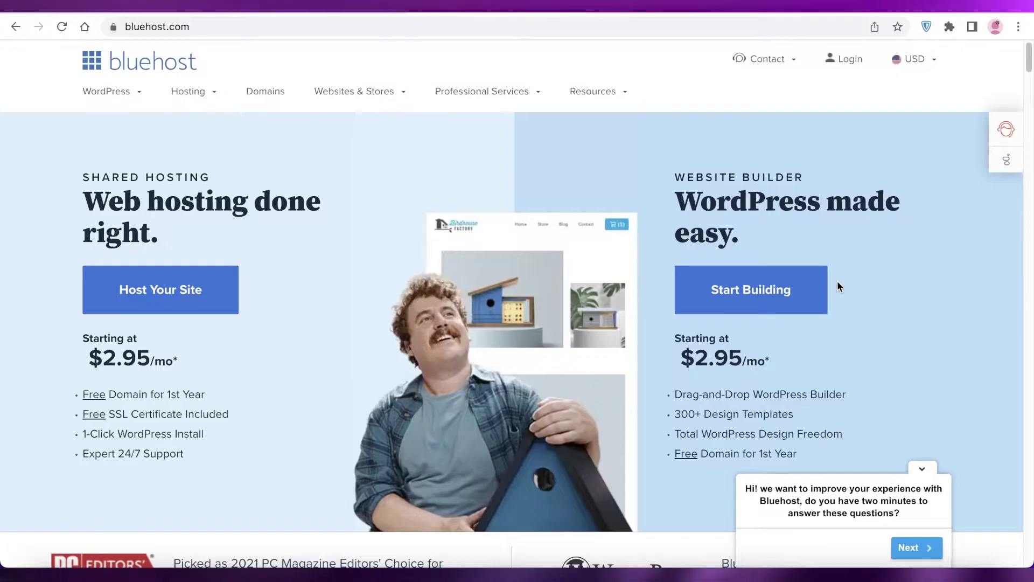
scroll(837, 282, "down", 3)
scroll(837, 282, "up", 3)
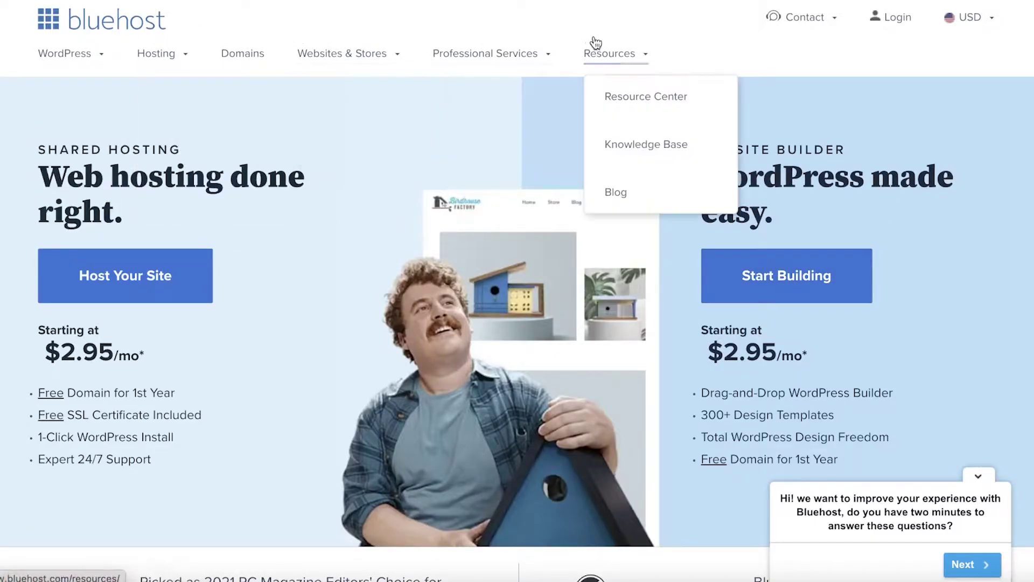
mouse_move(284, 78)
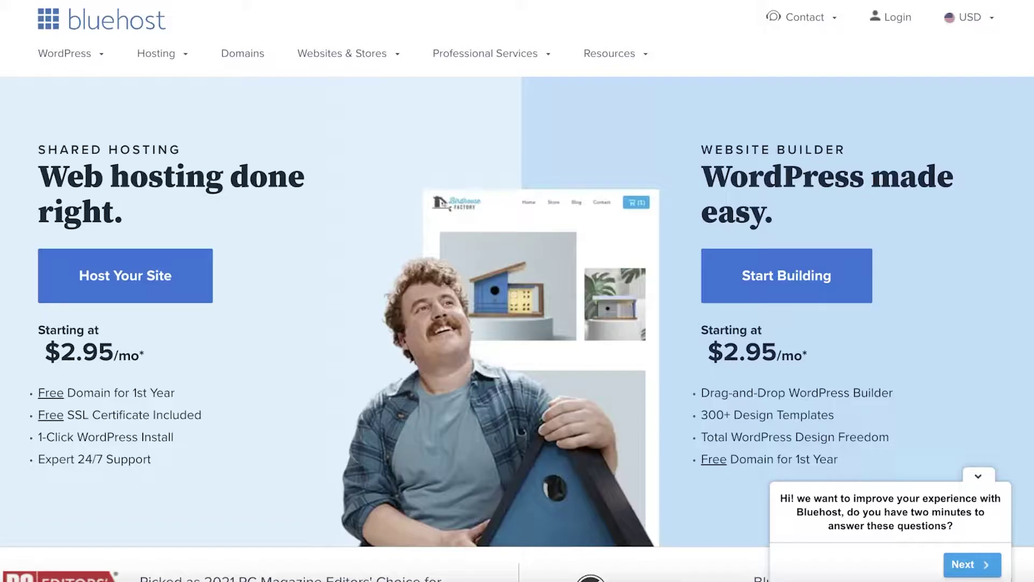
scroll(806, 400, "down", 20)
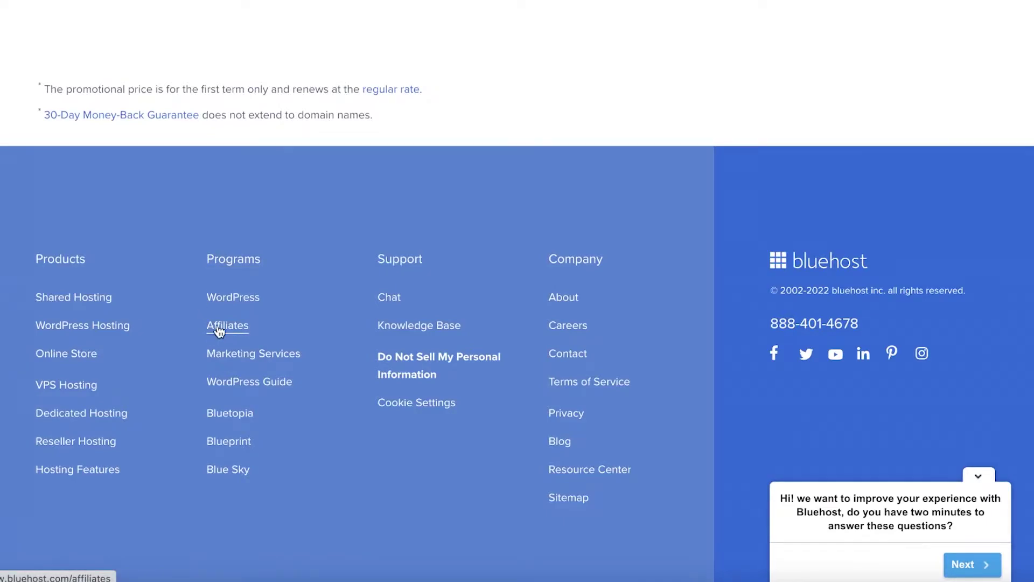
Go to Bluehost's Affiliates page and start the affiliate Sign up form.
left_click(221, 329)
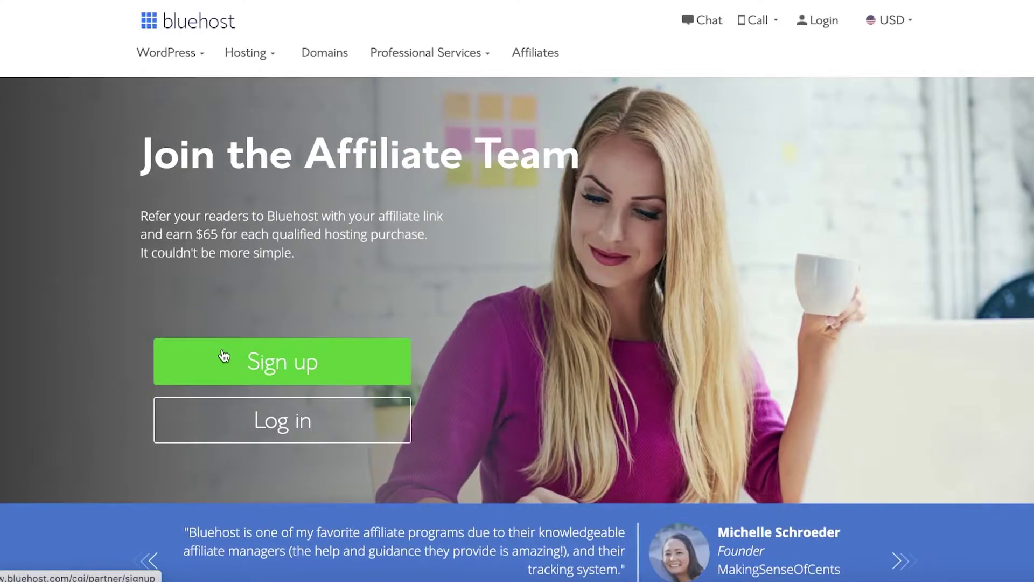
left_click(224, 356)
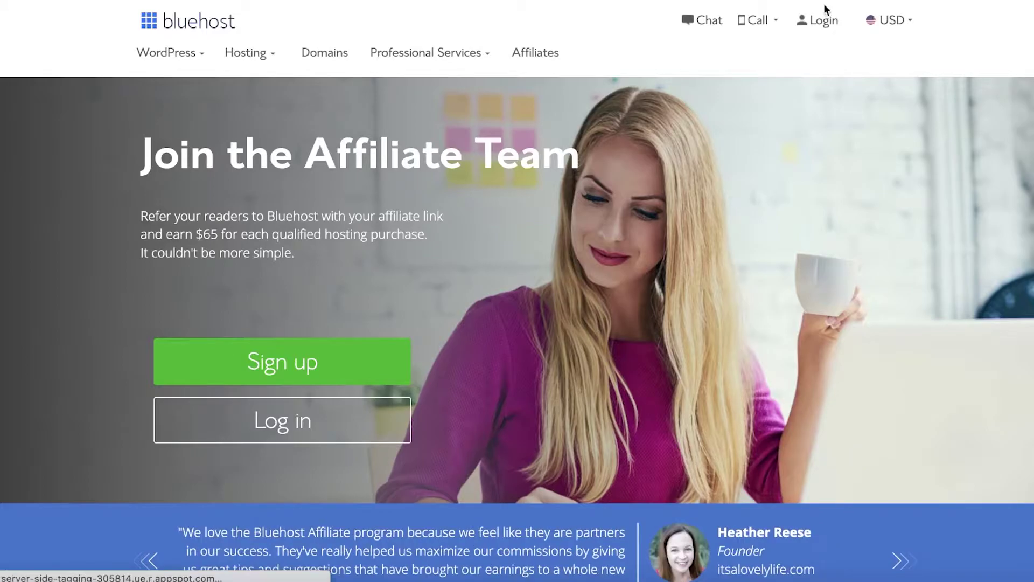
scroll(457, 164, "down", 10)
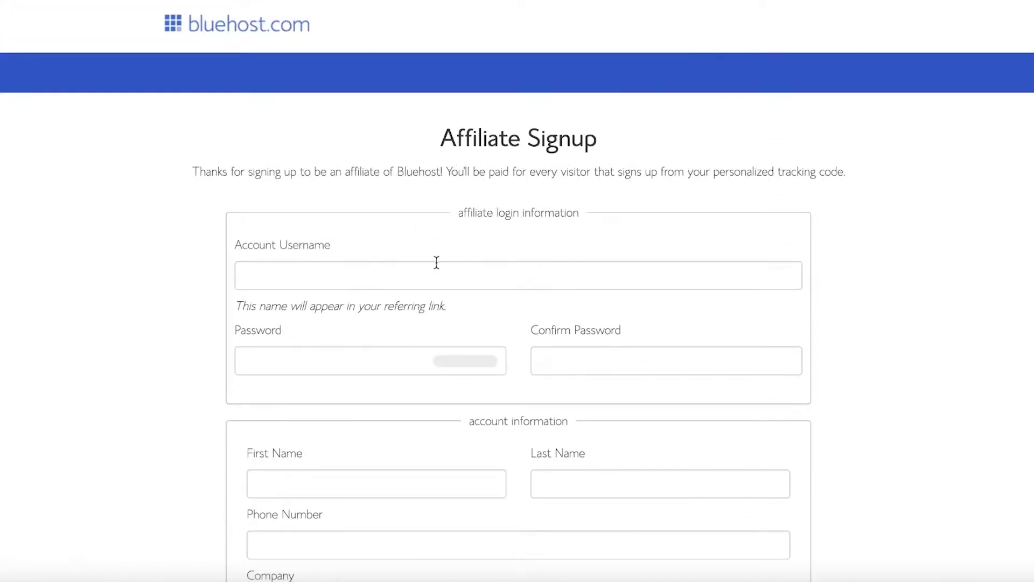
Enter the account username, removing its space, and type the account password.
left_click(429, 270)
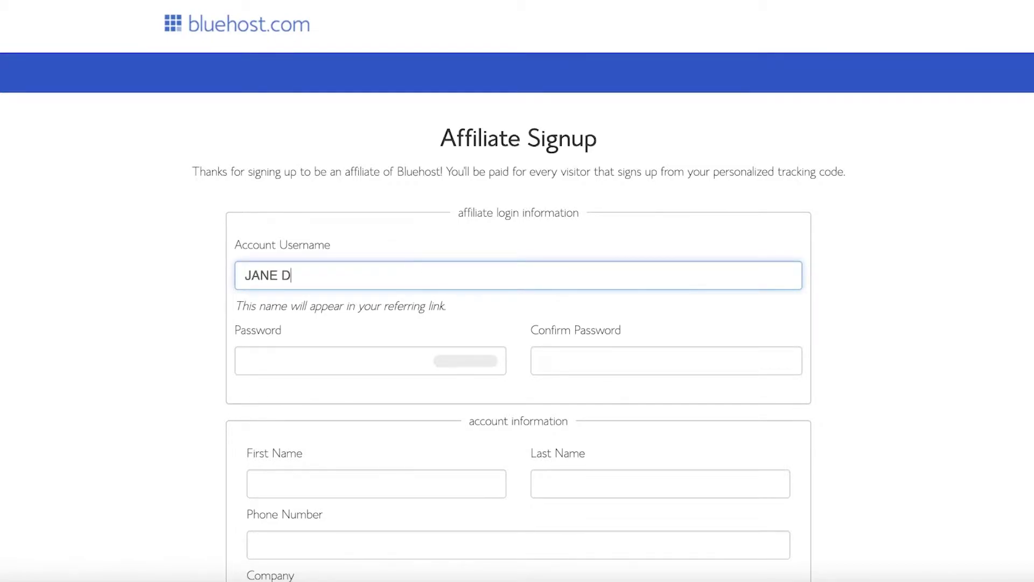
type("JANE DOE")
left_click(345, 365)
type("•••")
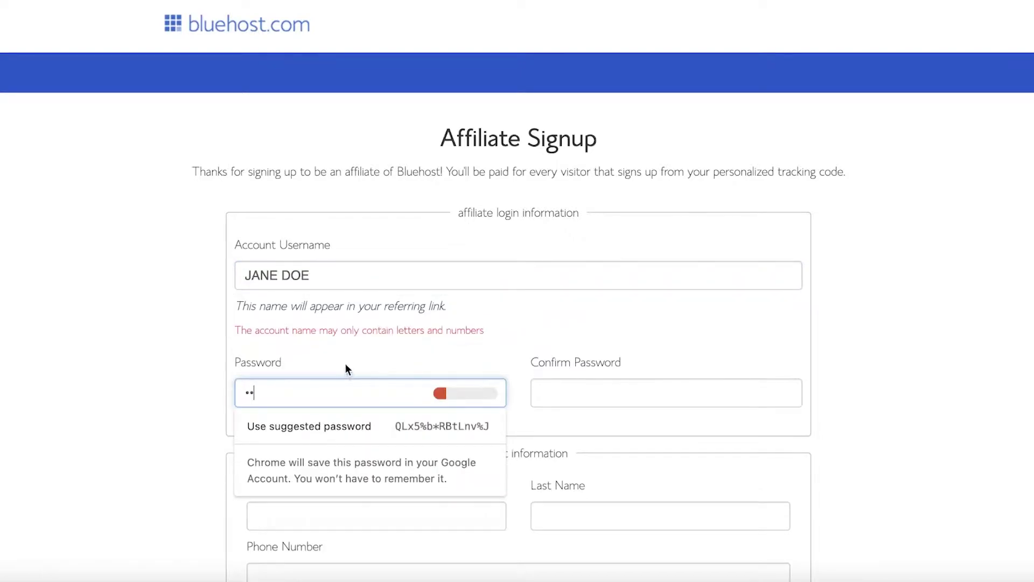
left_click(297, 275)
key("BackSpace")
left_click(296, 393)
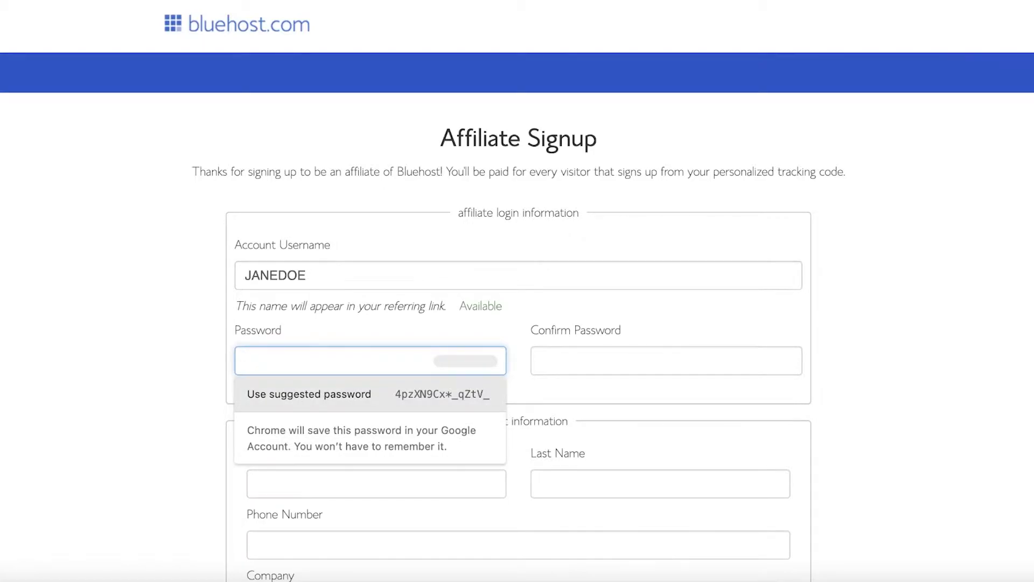
type("a")
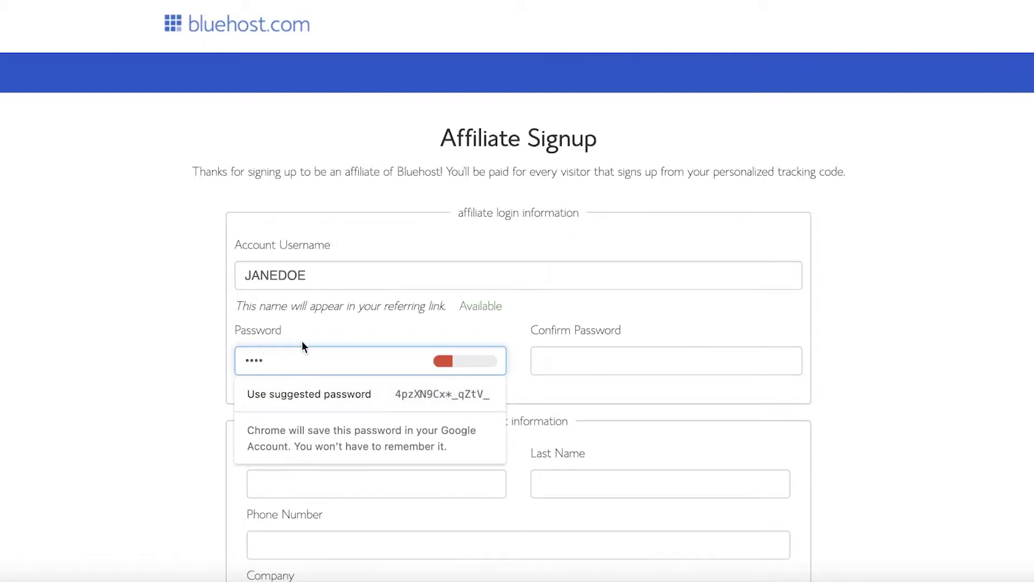
type("aaaa")
Fill in the matching confirm password and scroll through the rest of the signup form.
left_click(577, 356)
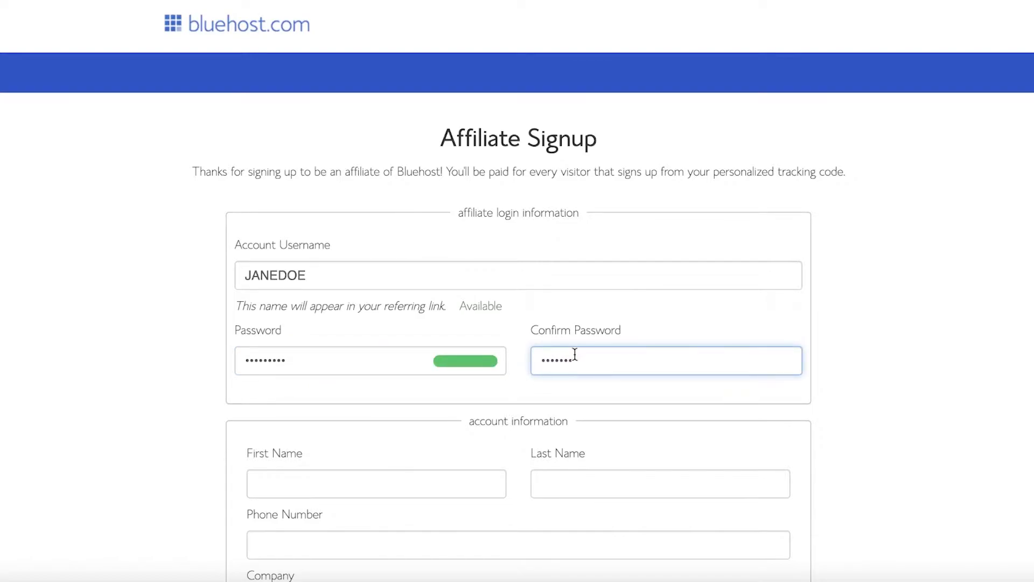
type("aaaaaaaaa")
scroll(537, 372, "down", 4)
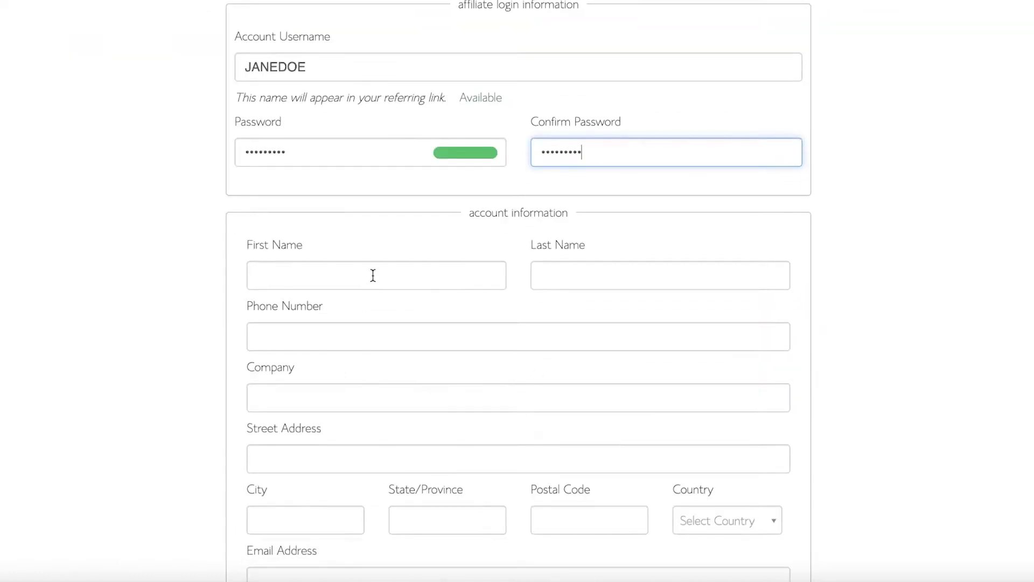
scroll(595, 147, "down", 5)
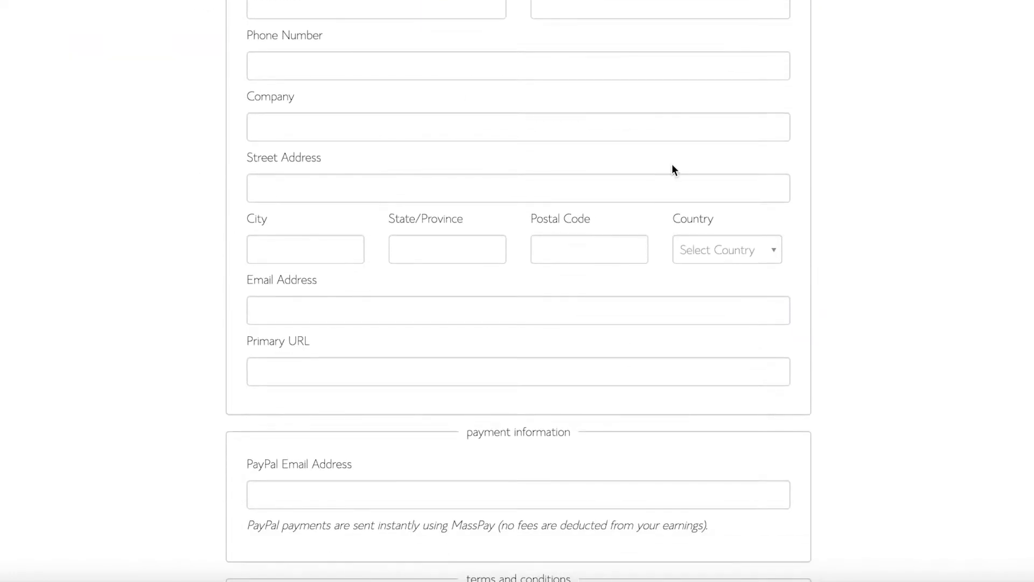
scroll(670, 172, "down", 3)
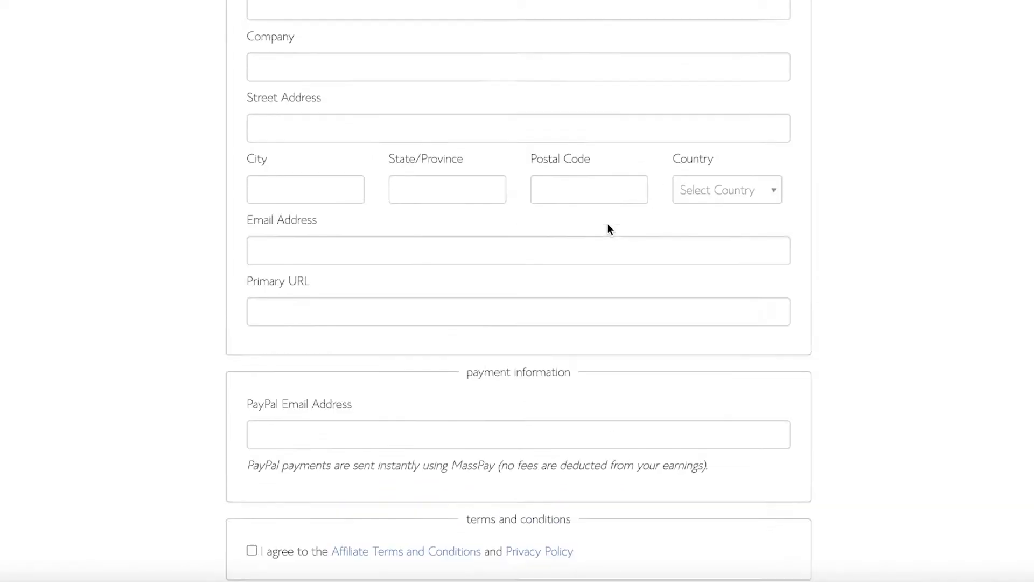
scroll(608, 229, "up", 2)
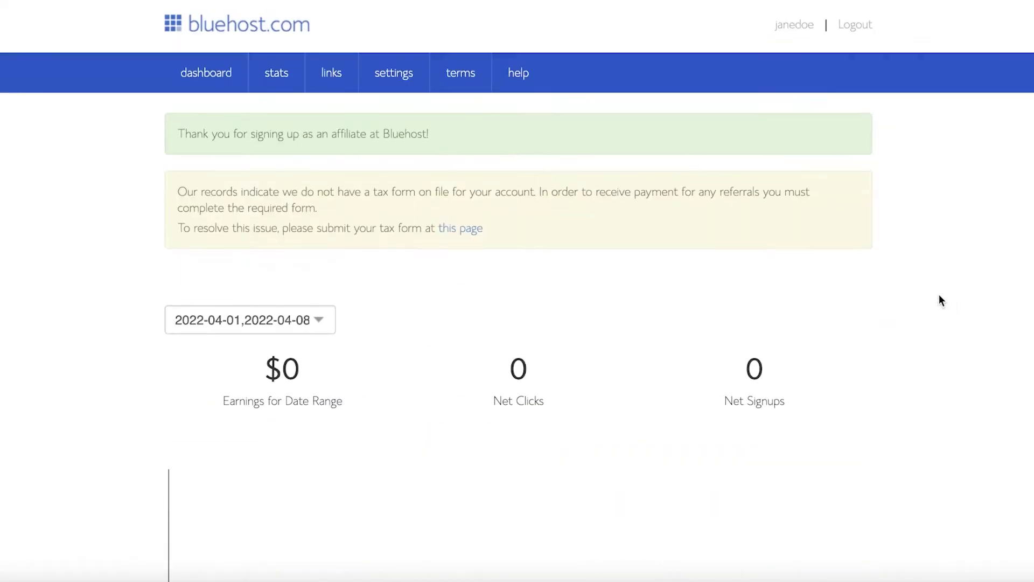
scroll(938, 294, "down", 10)
scroll(980, 233, "up", 10)
scroll(457, 302, "down", 5)
scroll(458, 304, "up", 5)
left_click(341, 78)
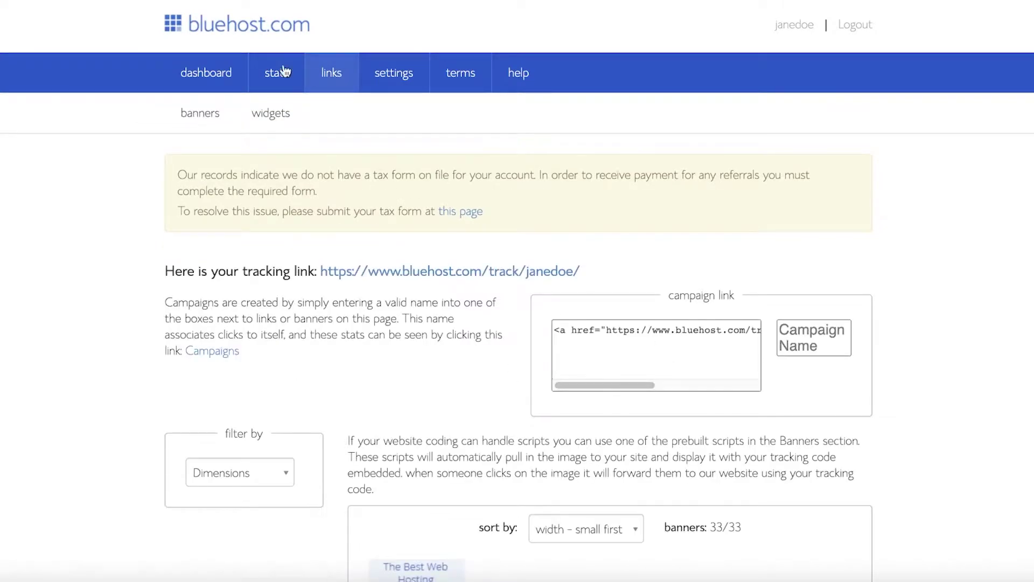
scroll(642, 215, "down", 15)
scroll(642, 188, "up", 15)
scroll(628, 188, "down", 7)
scroll(624, 184, "down", 3)
scroll(623, 145, "up", 1)
scroll(649, 106, "down", 5)
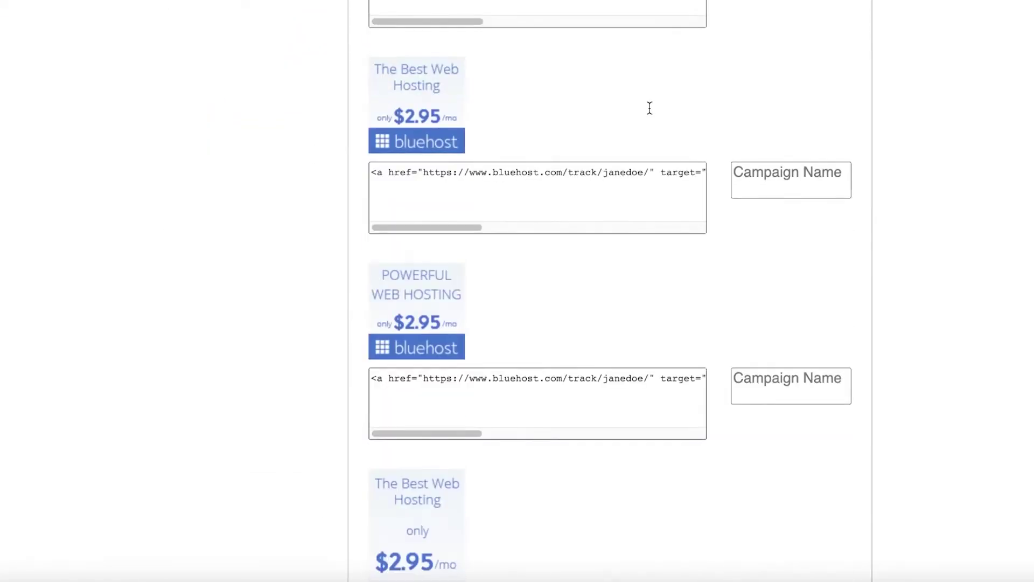
scroll(625, 75, "up", 4)
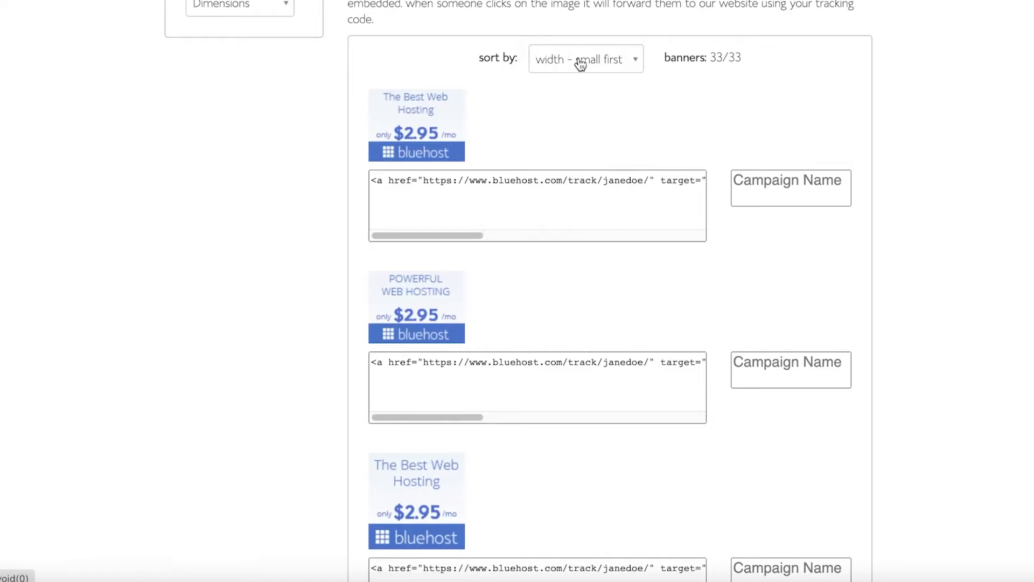
left_click(589, 58)
left_click(727, 62)
scroll(463, 156, "down", 2)
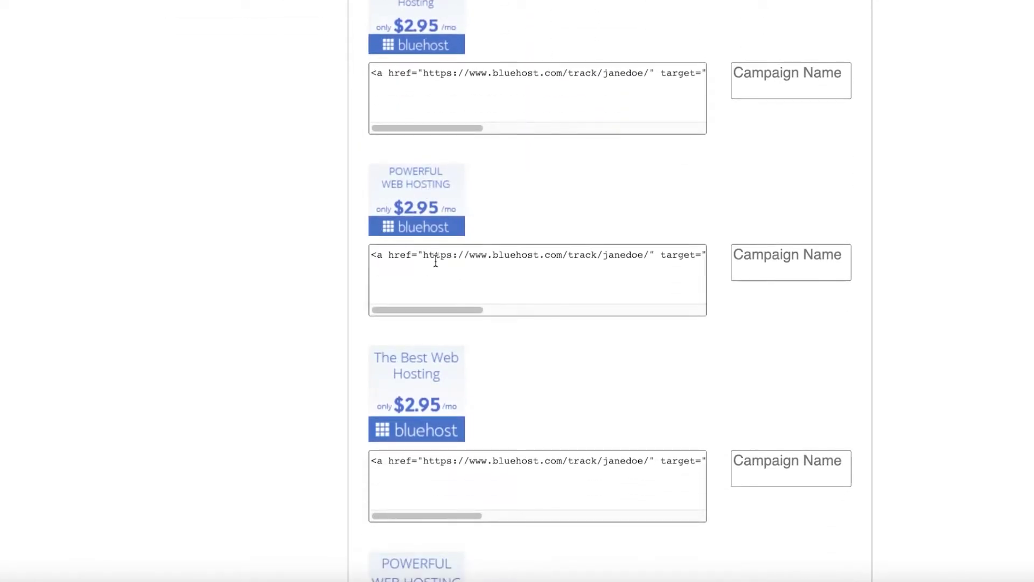
scroll(425, 27, "up", 1)
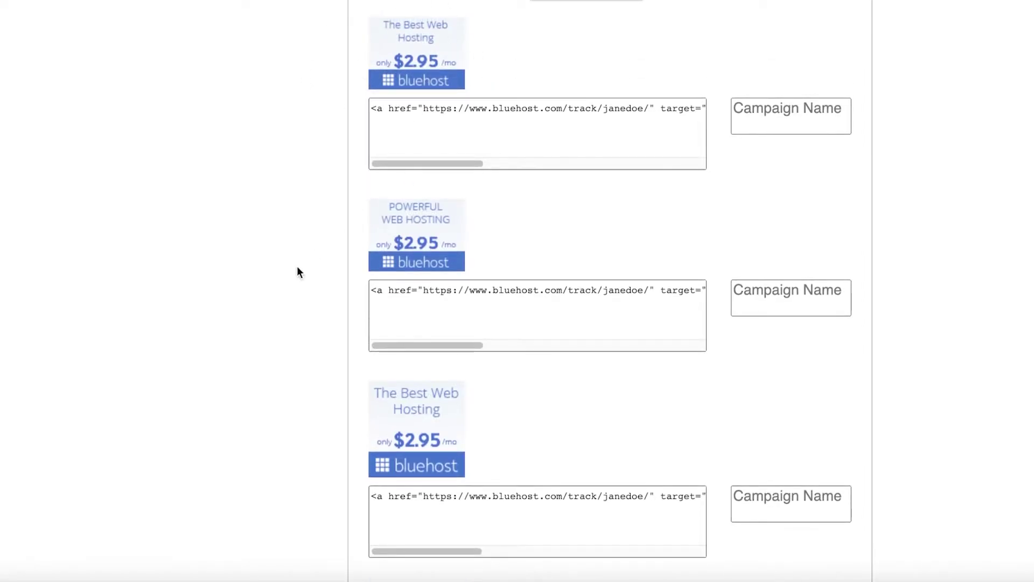
scroll(450, 208, "down", 4)
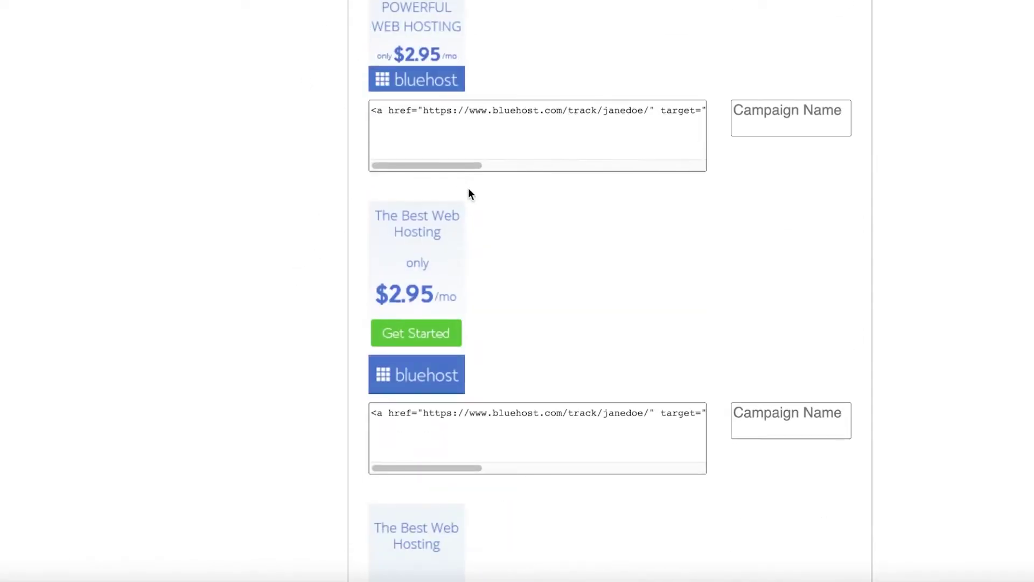
scroll(468, 193, "down", 2)
scroll(419, 279, "up", 1)
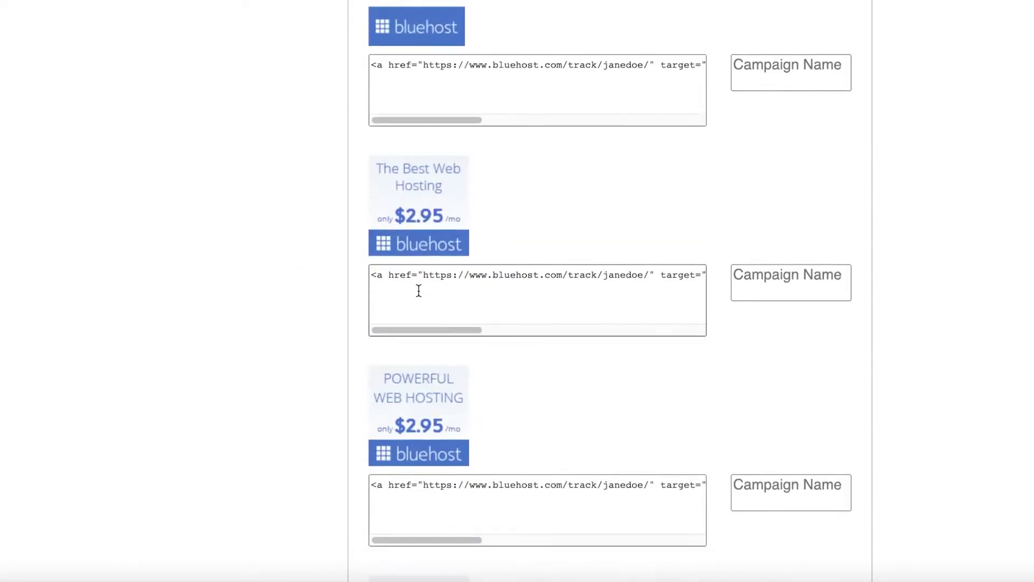
left_click(436, 270)
scroll(829, 127, "down", 3)
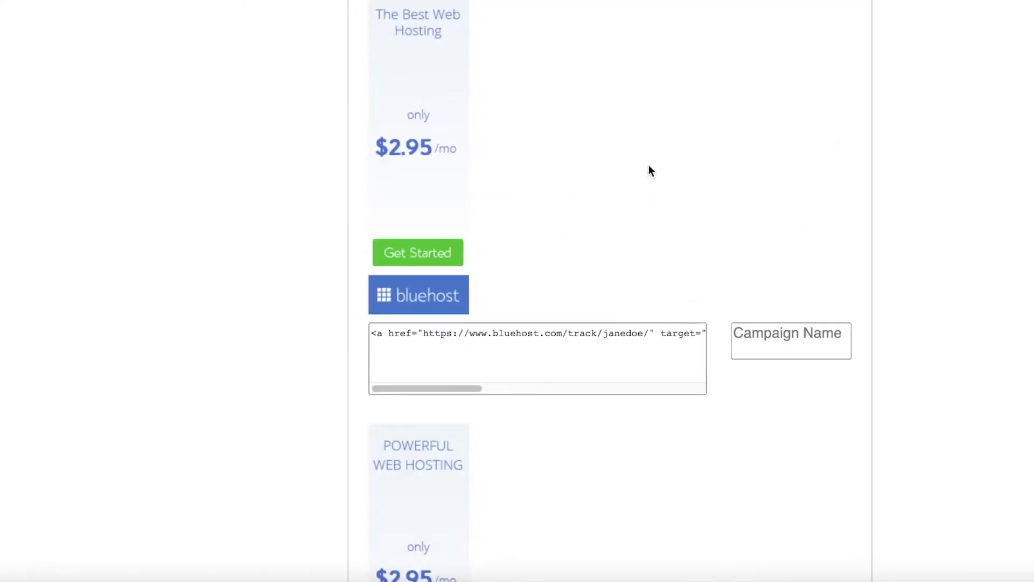
scroll(620, 173, "down", 10)
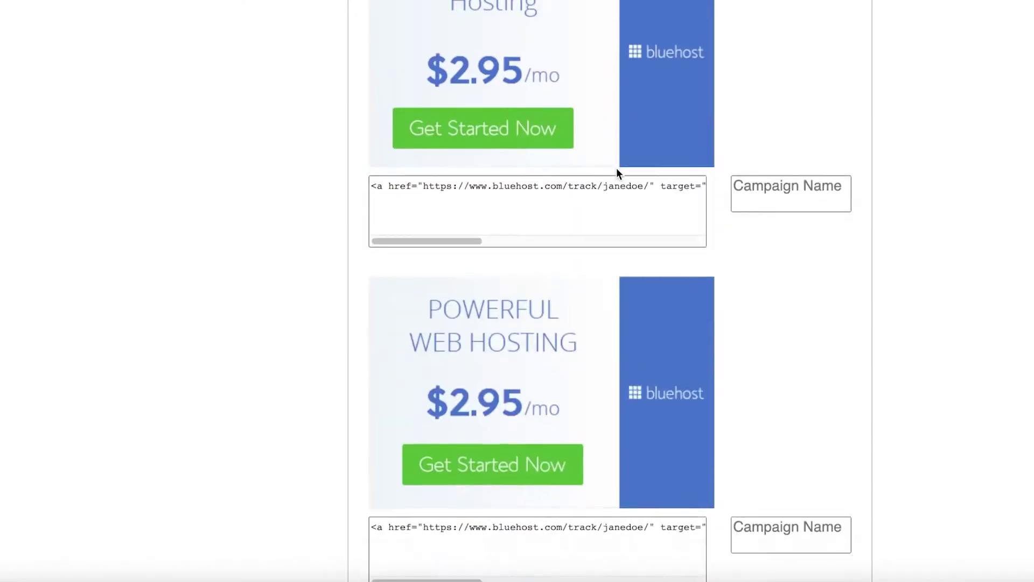
scroll(617, 169, "down", 10)
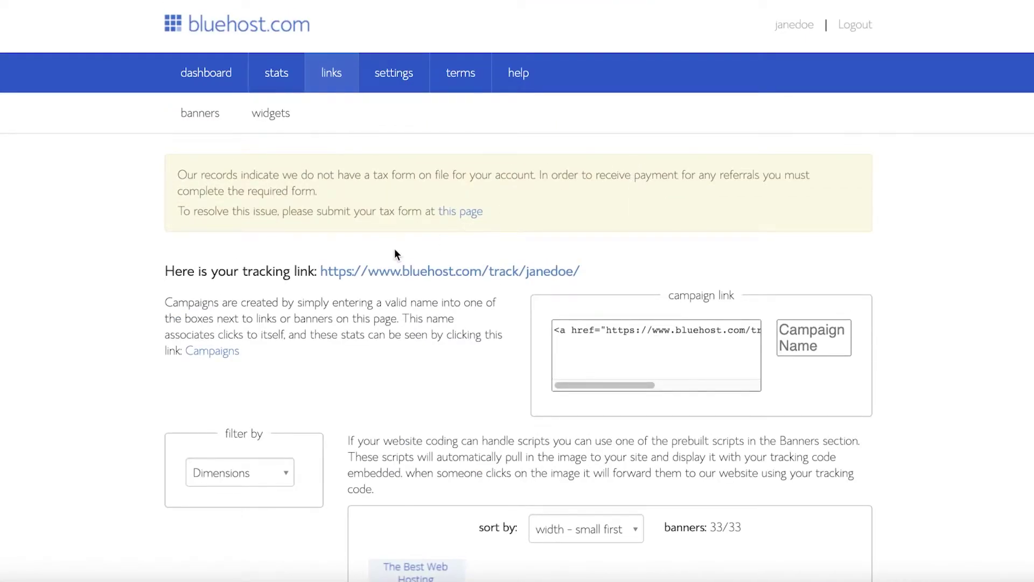
scroll(657, 167, "down", 6)
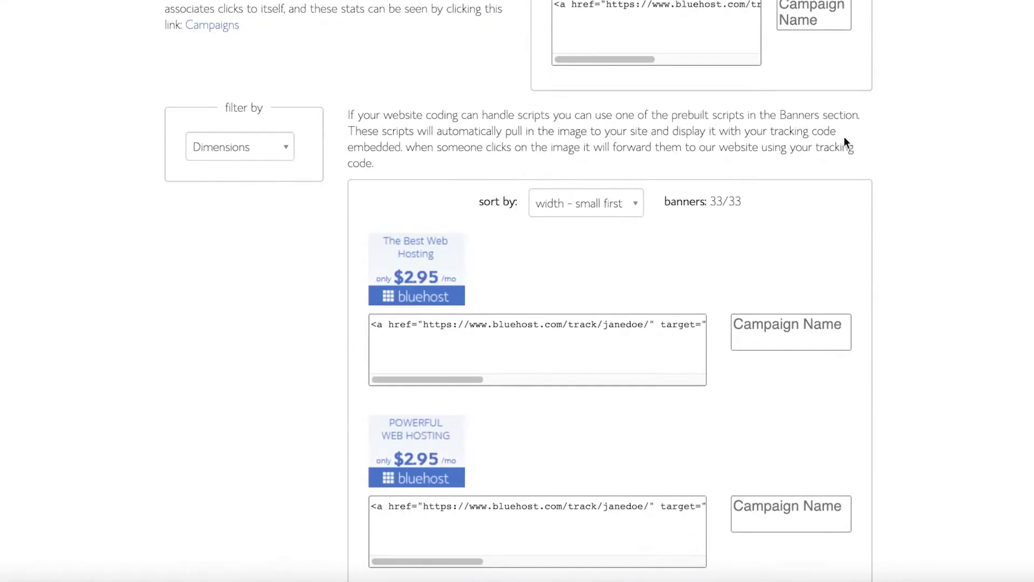
scroll(330, 161, "up", 3)
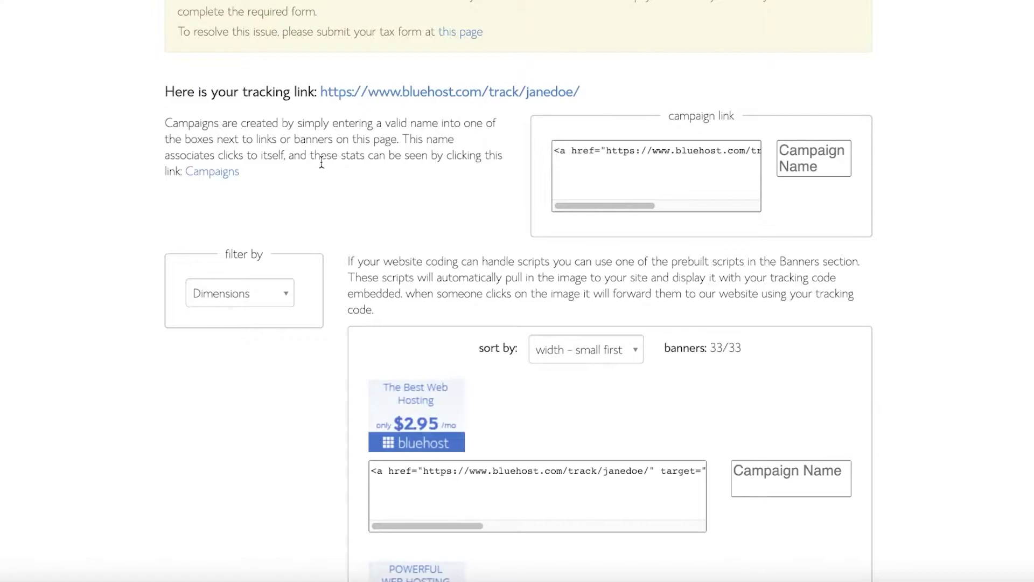
scroll(567, 156, "down", 1)
scroll(305, 145, "up", 1)
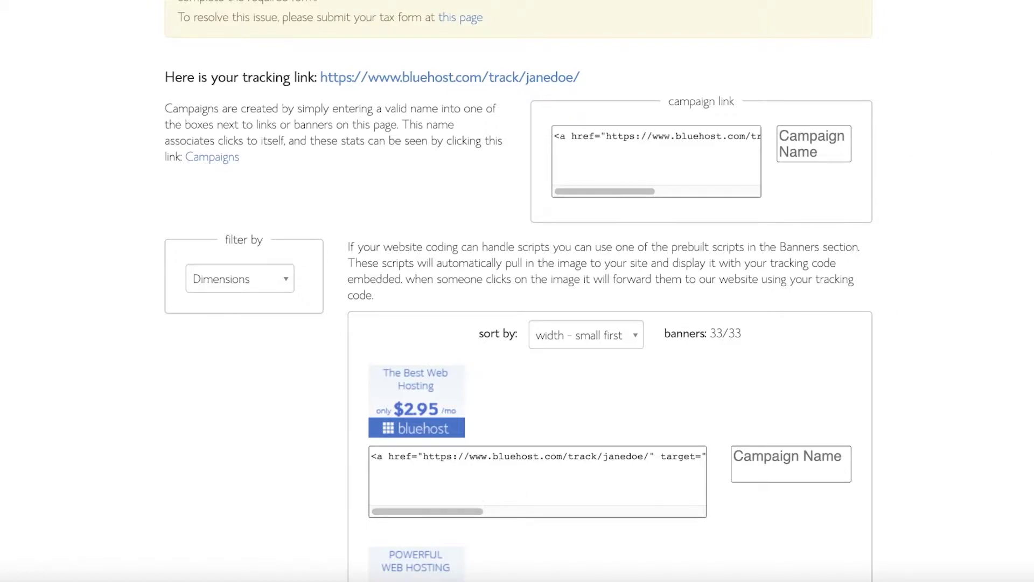
scroll(759, 383, "down", 3)
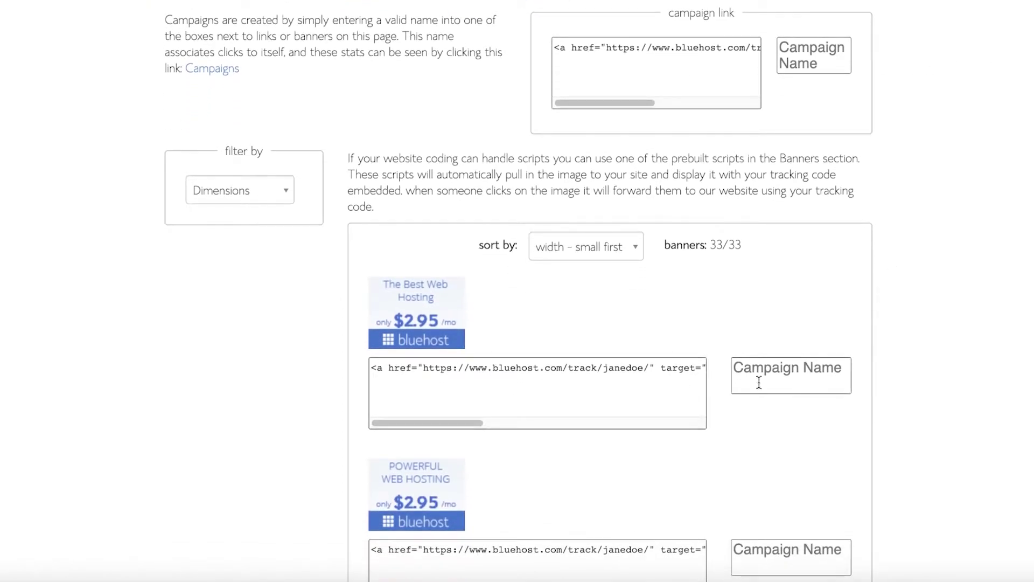
Name the first banner's campaign BESTHOSTING.
left_click(791, 384)
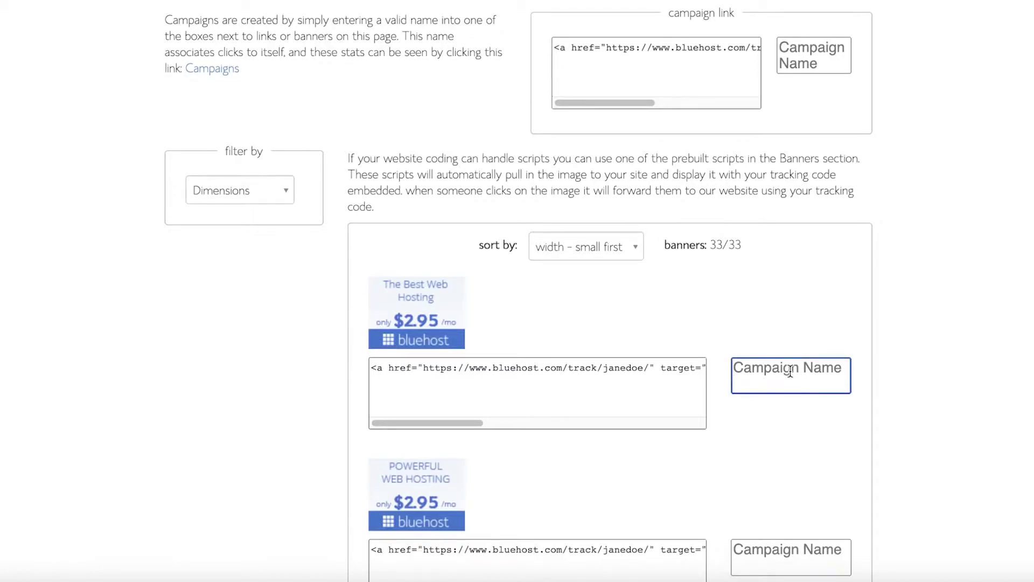
type("BESTHOSTING")
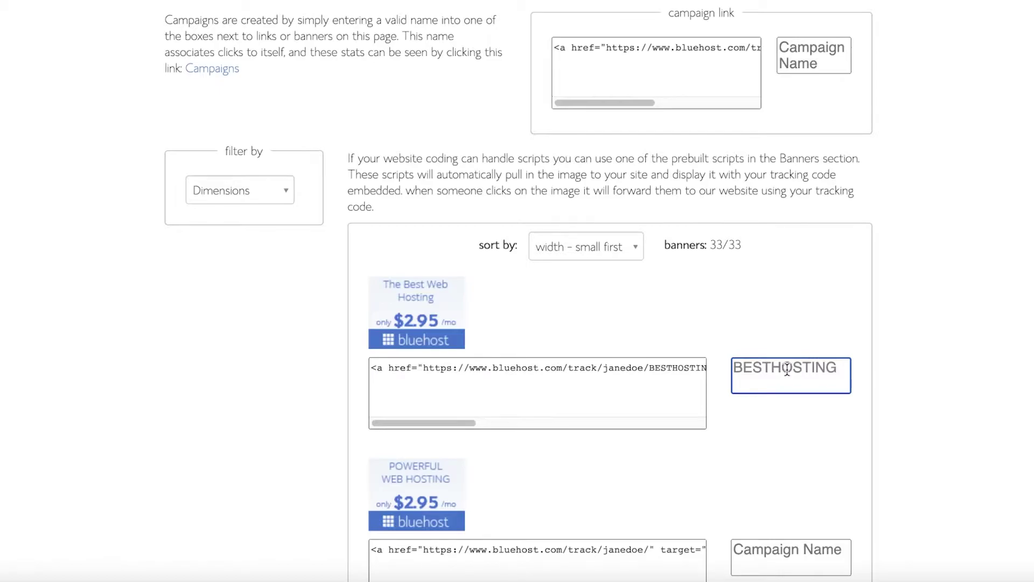
left_click(1017, 280)
scroll(1013, 280, "down", 5)
scroll(1000, 300, "up", 4)
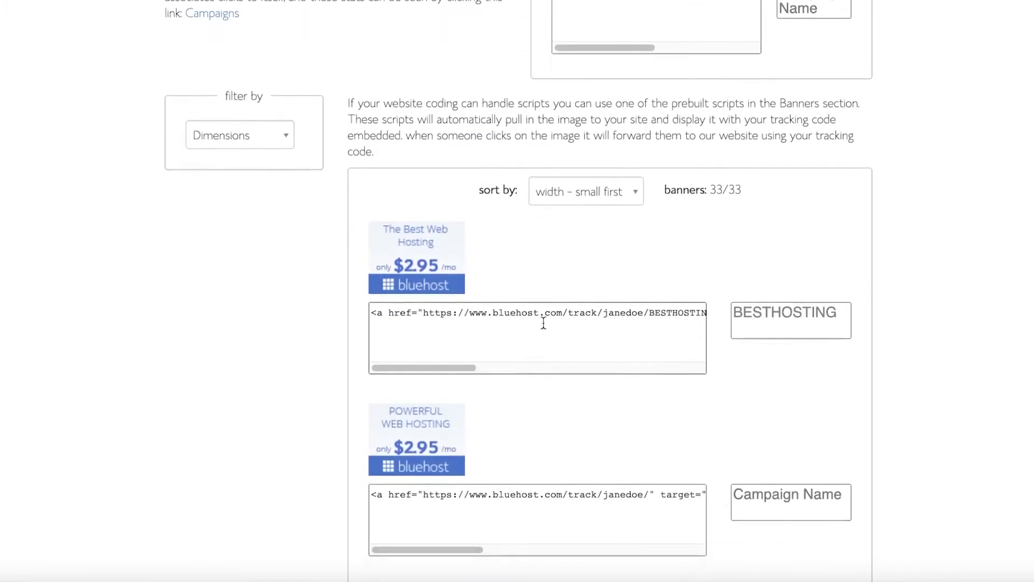
Select and copy the first banner's updated tracking code.
left_click(526, 316)
double_click(529, 307)
triple_click(529, 307)
right_click(532, 305)
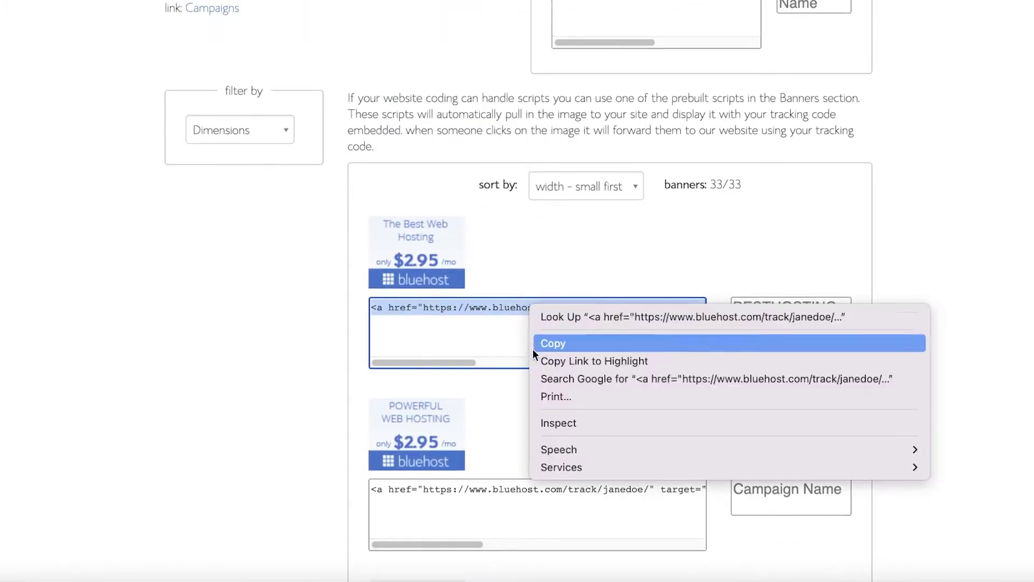
left_click(551, 341)
scroll(740, 189, "up", 1)
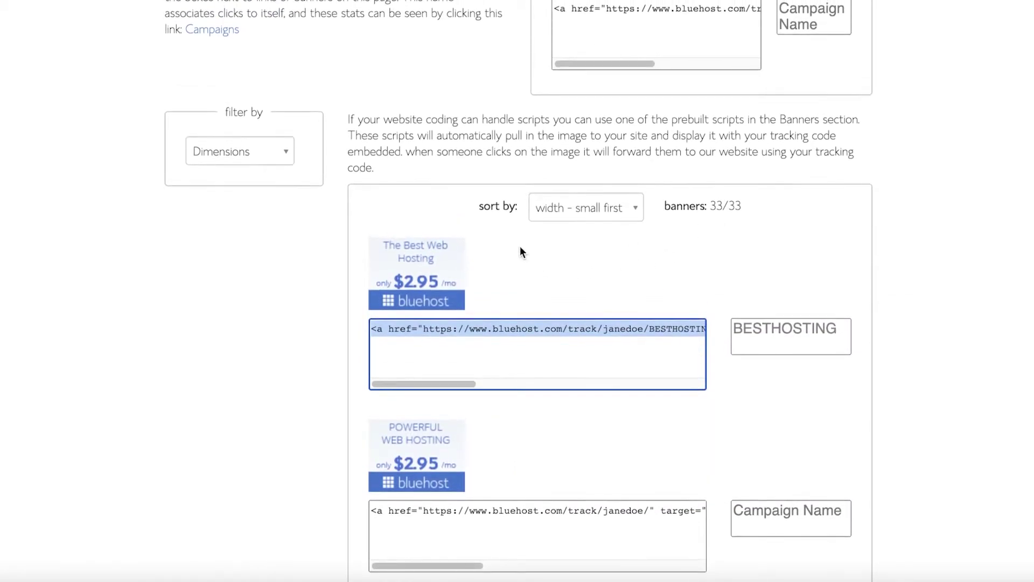
scroll(932, 133, "up", 2)
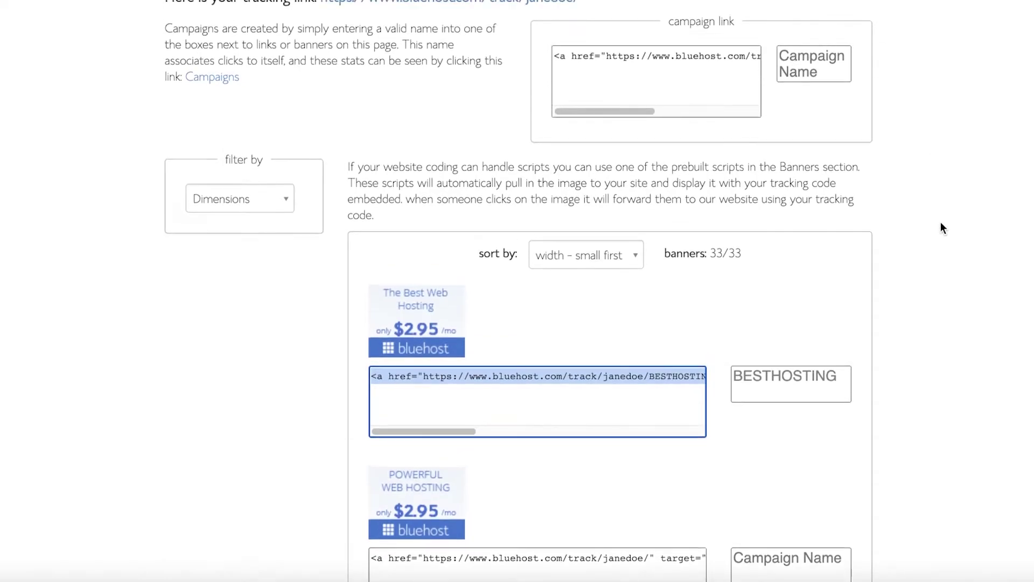
scroll(1022, 144, "down", 5)
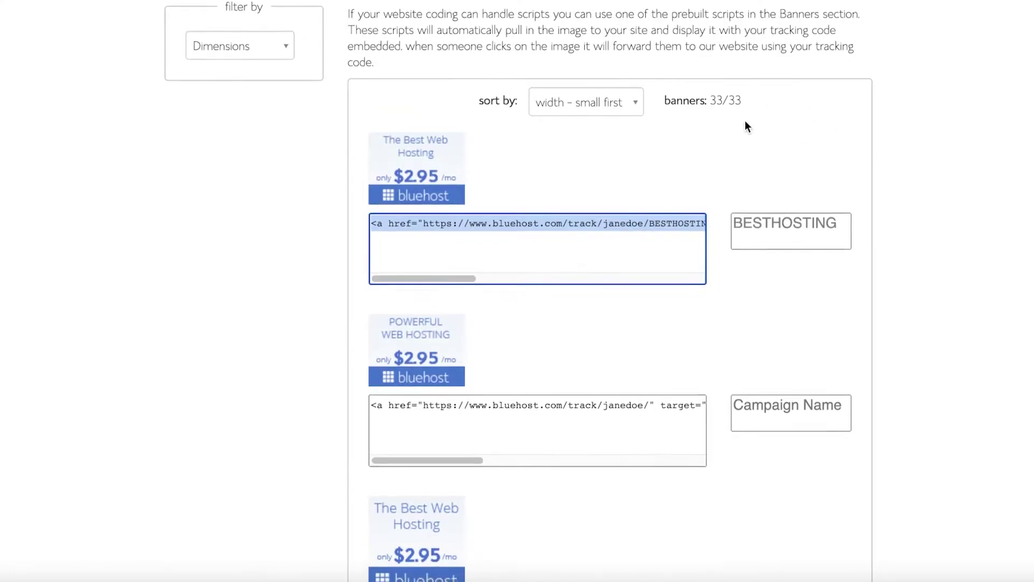
scroll(745, 121, "up", 10)
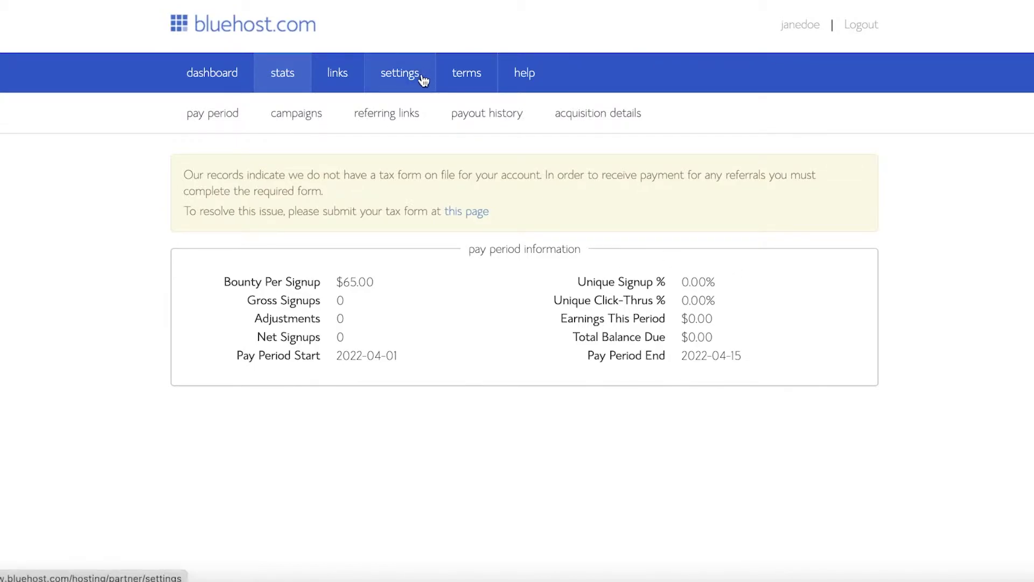
Look through the referring links stats, account settings and affiliate terms of service.
left_click(362, 118)
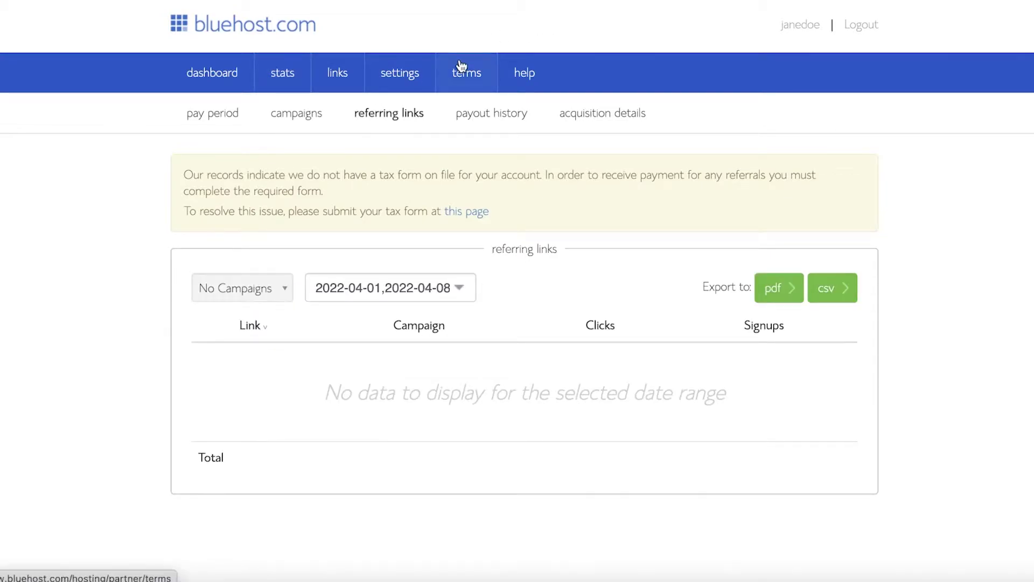
left_click(426, 71)
scroll(420, 92, "down", 4)
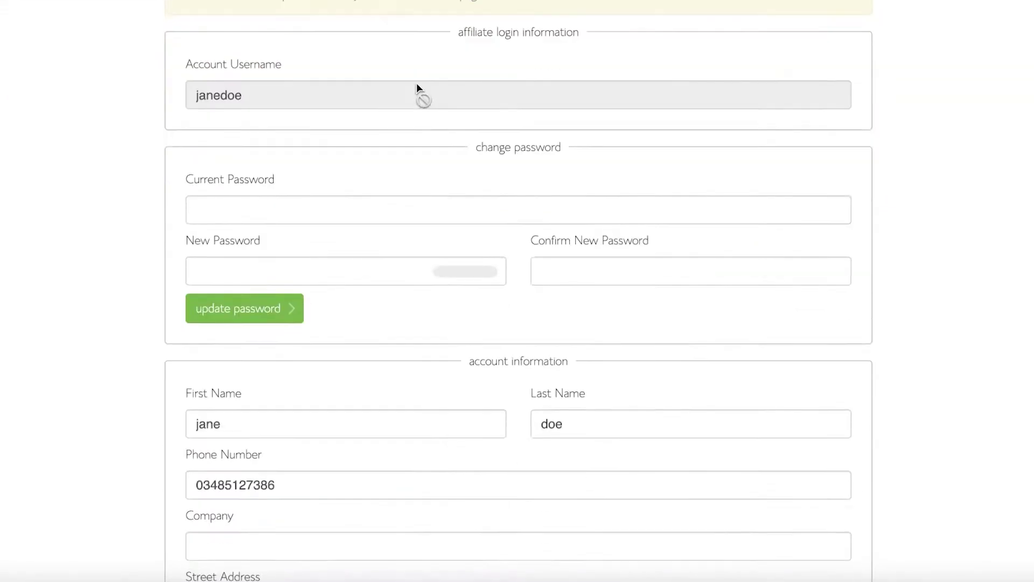
scroll(512, 85, "up", 1)
scroll(513, 85, "down", 10)
scroll(508, 82, "up", 14)
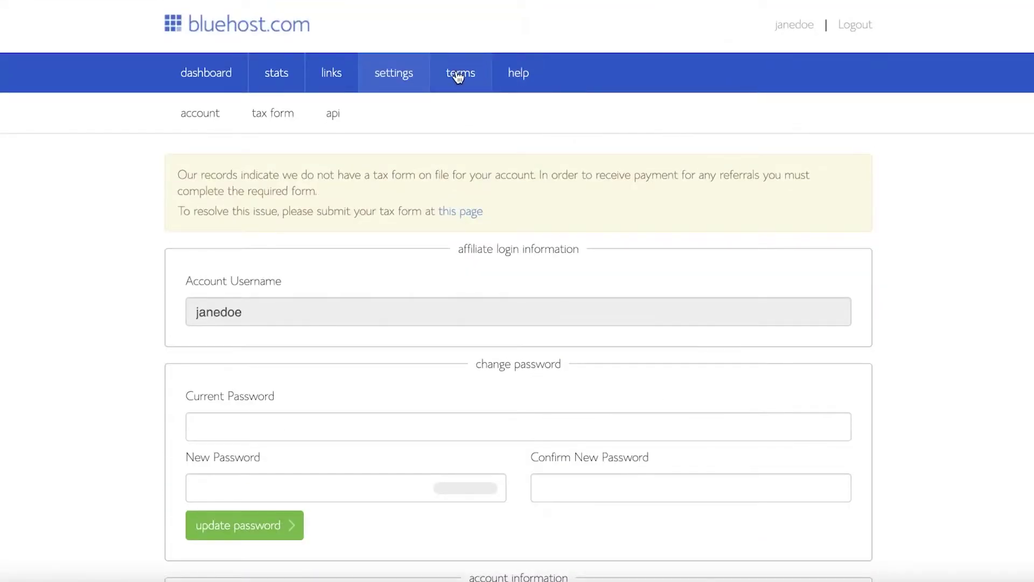
left_click(458, 77)
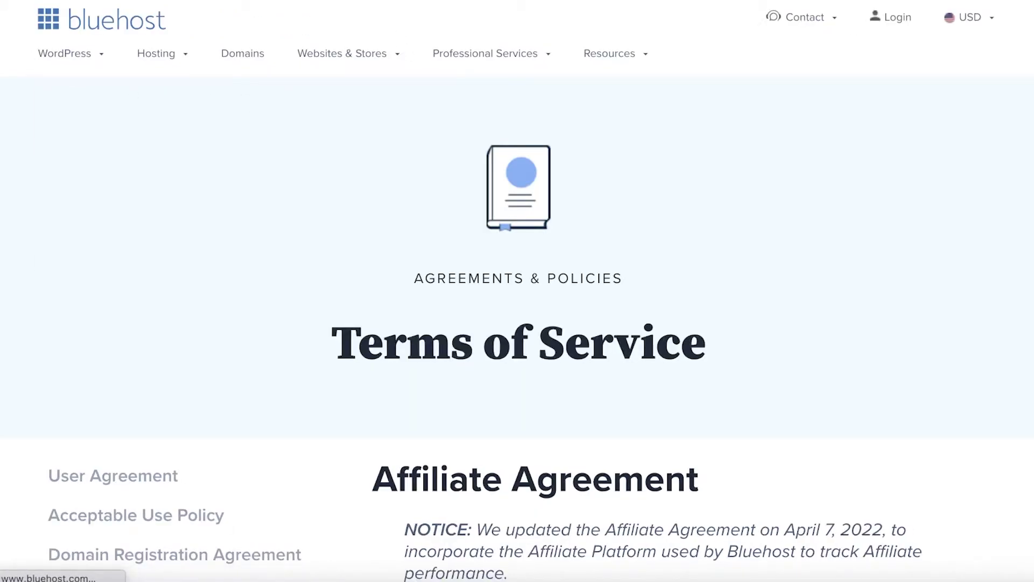
Go back to the banners page and scroll down to the banner tracking codes.
key("alt+Left")
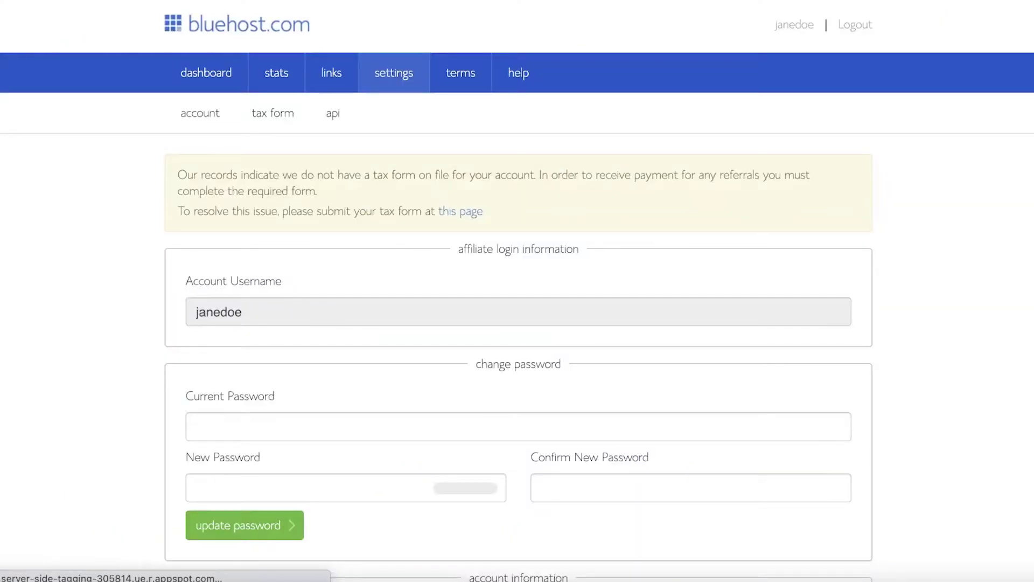
left_click(316, 77)
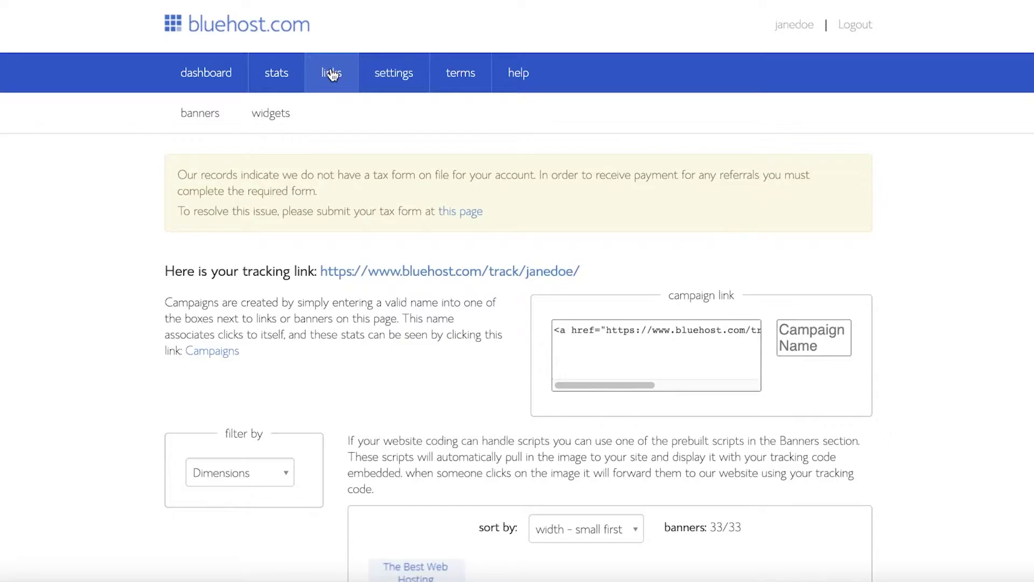
scroll(351, 191, "down", 4)
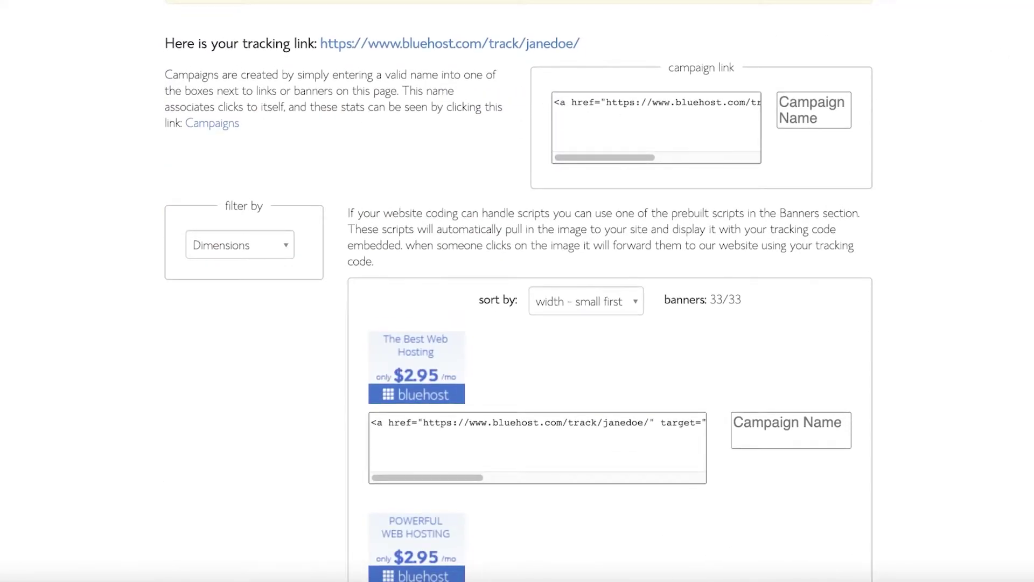
scroll(549, 110, "down", 1)
scroll(718, 140, "down", 4)
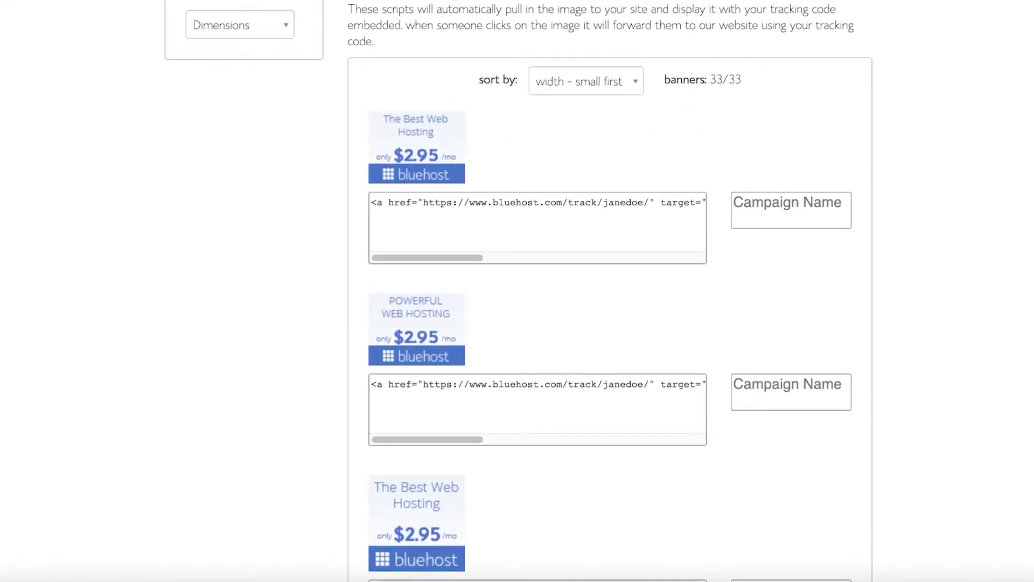
key("super+t")
Load wix.com and open the Loseweightnow site from My Sites in the editor.
type("wi")
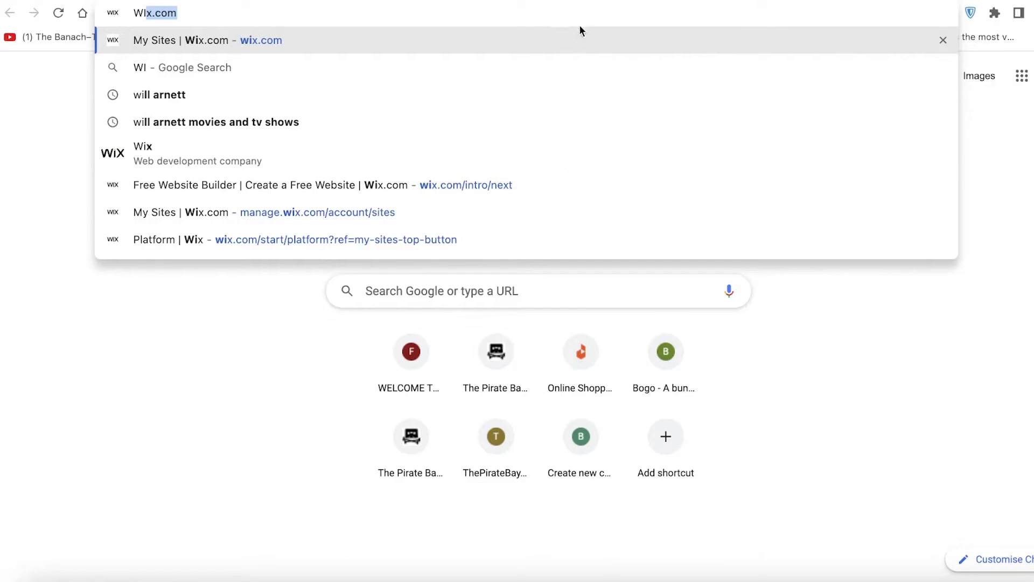
key("Return")
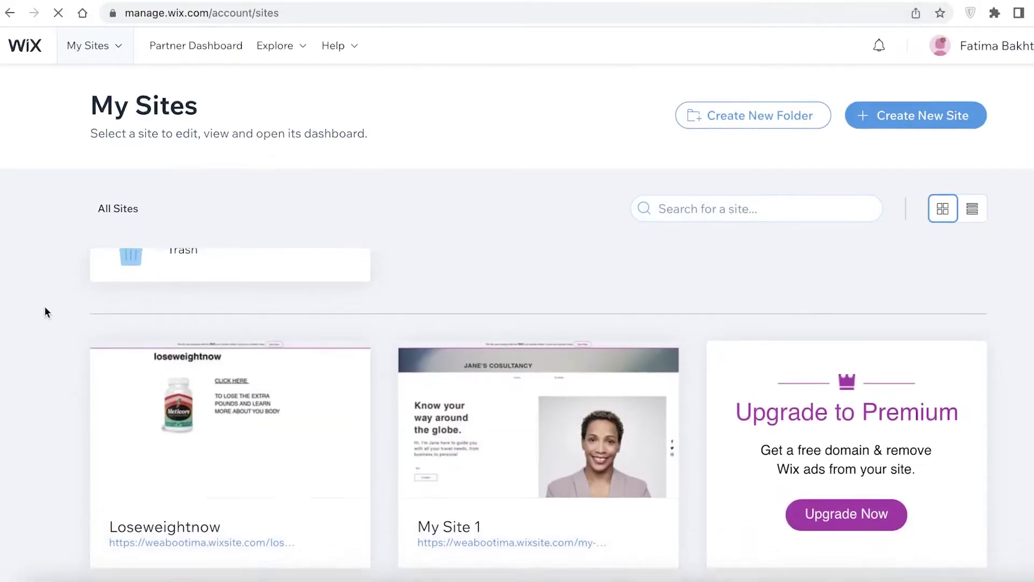
scroll(269, 377, "down", 3)
mouse_move(240, 294)
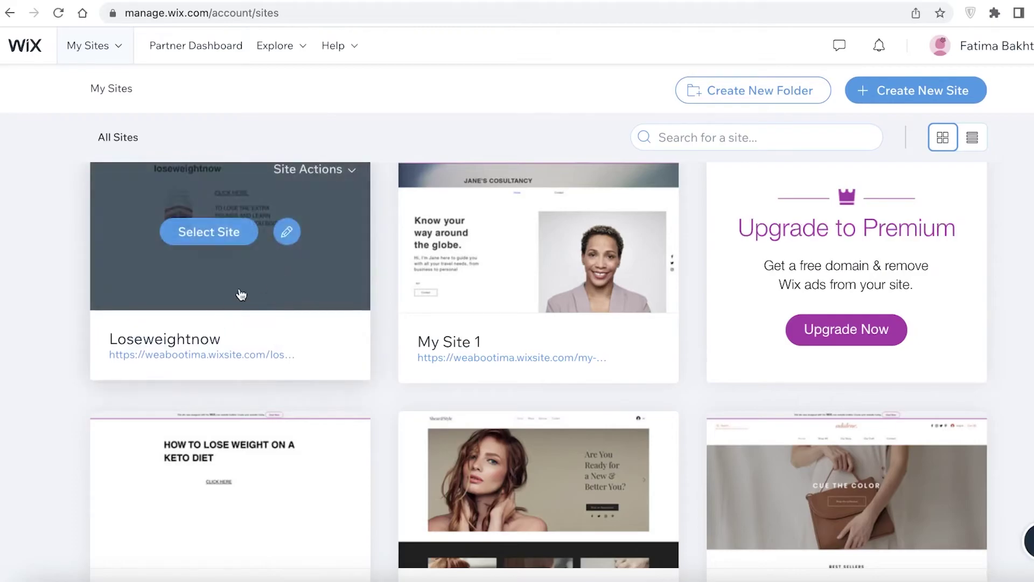
scroll(215, 396, "down", 2)
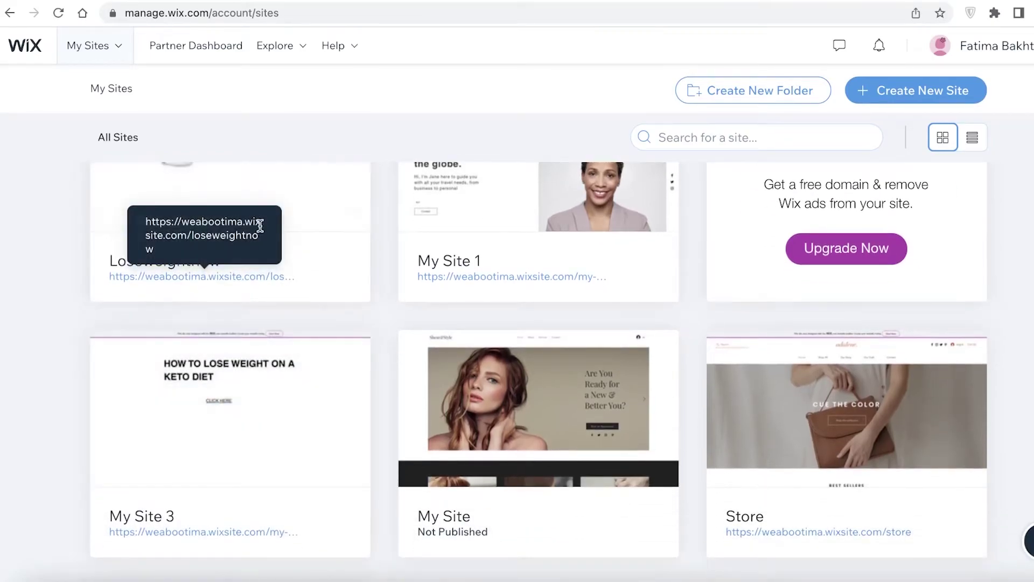
scroll(270, 215, "up", 1)
left_click(290, 182)
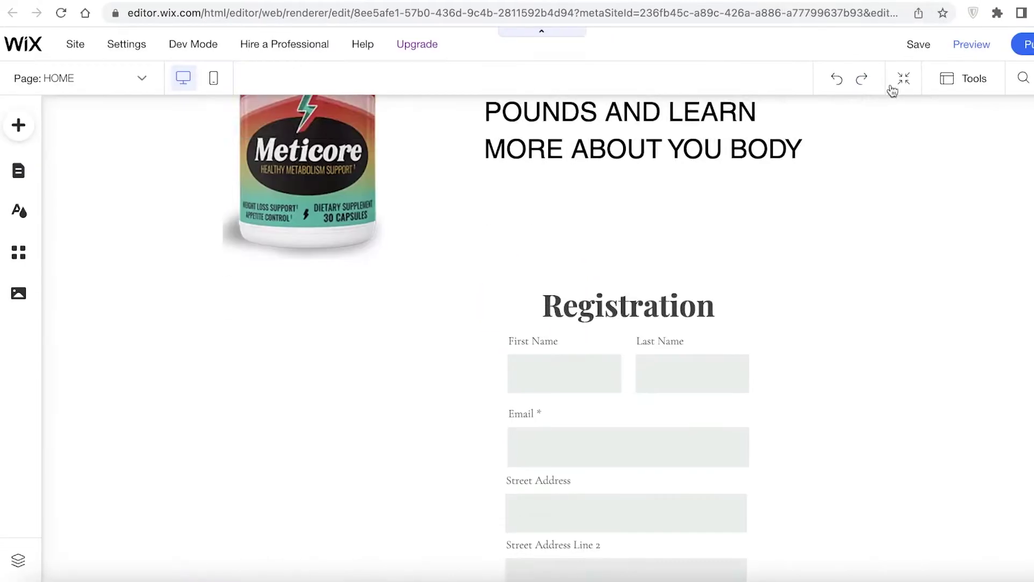
scroll(314, 162, "down", 2)
scroll(753, 236, "up", 7)
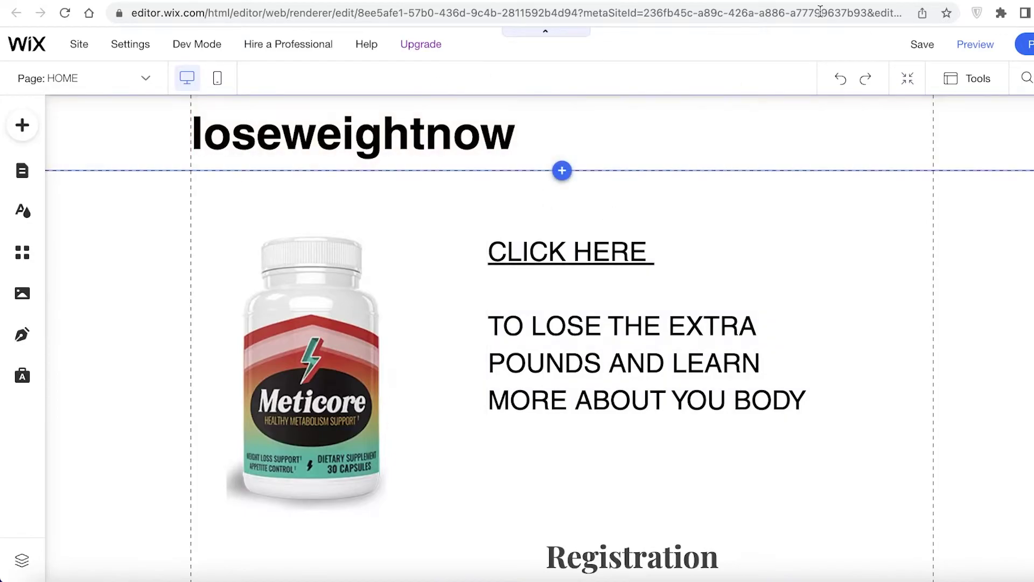
Add an HTML embed widget from the Add > Embed elements.
mouse_move(59, 65)
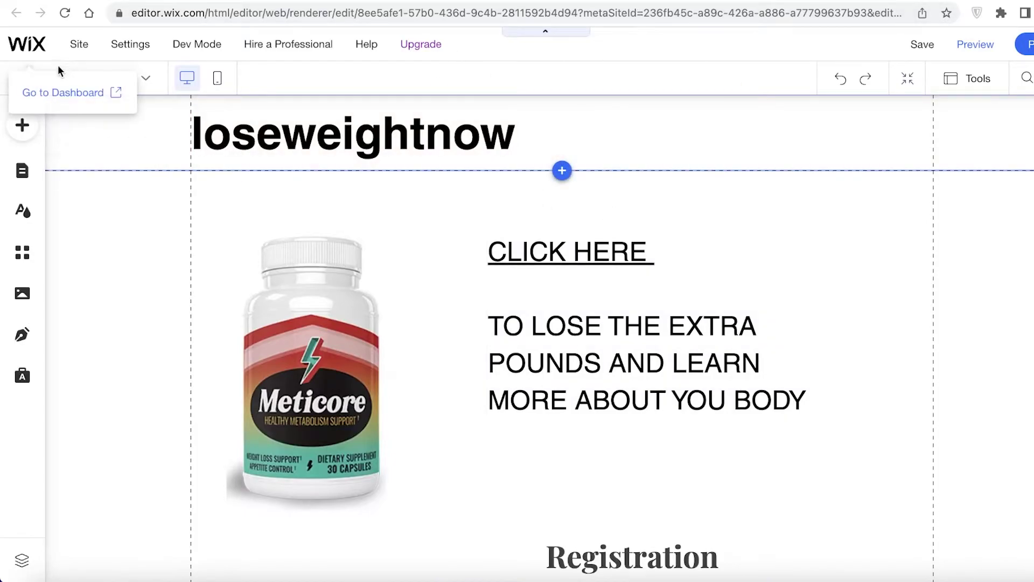
left_click(24, 128)
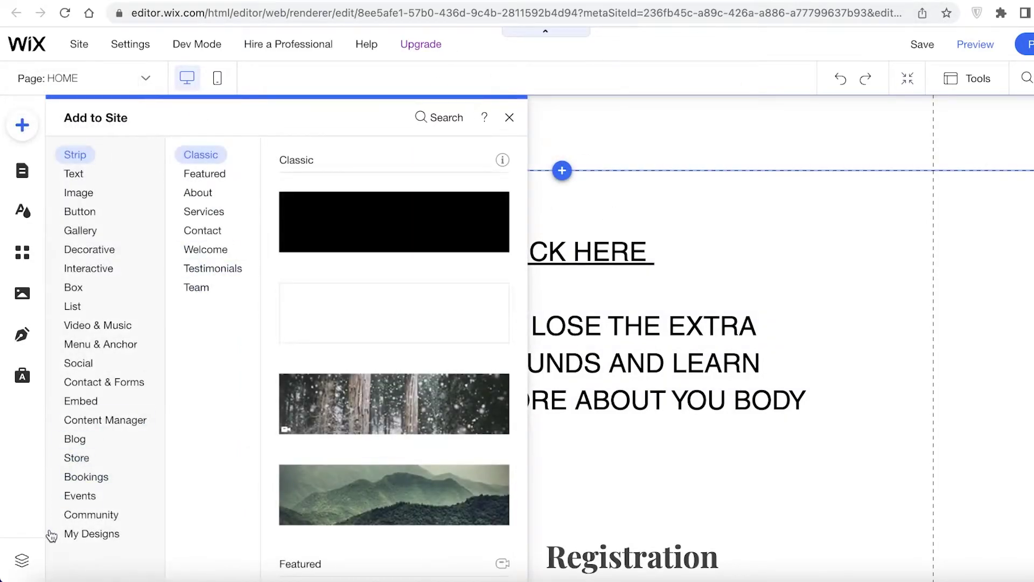
mouse_move(77, 441)
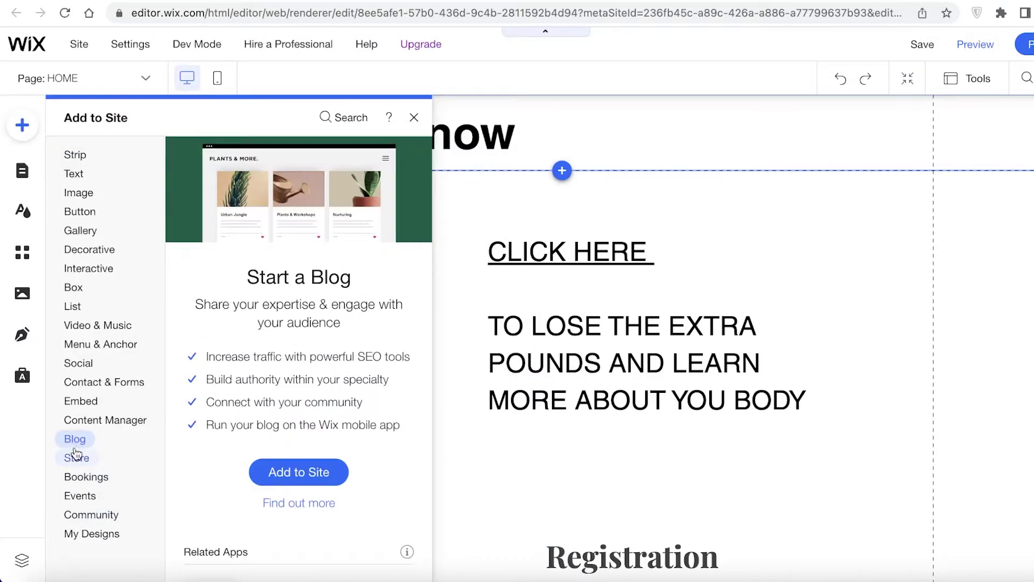
mouse_move(76, 401)
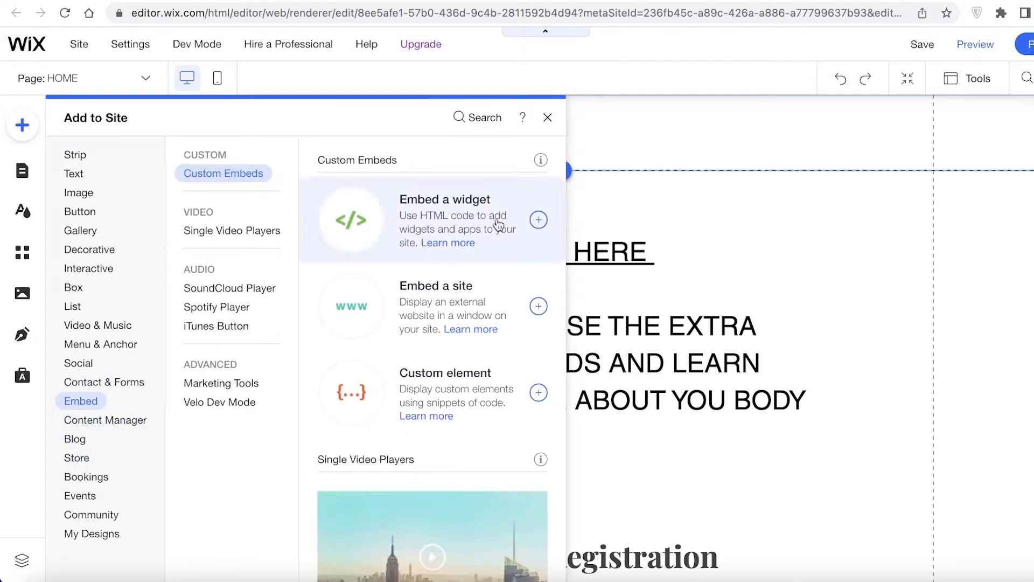
left_click(425, 222)
Move and enlarge the embed box beside the CLICK HERE text.
left_click_drag(533, 321, 806, 241)
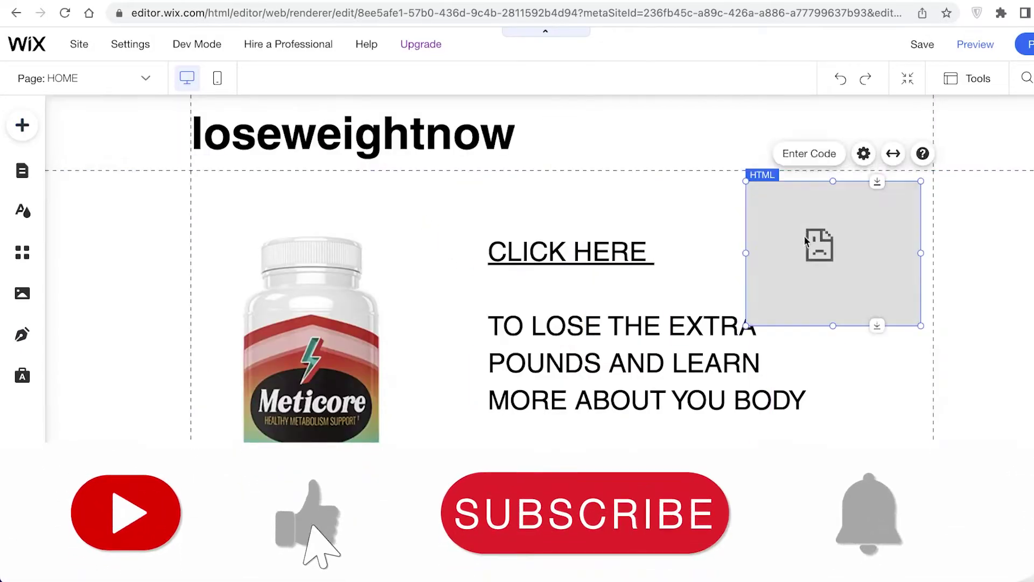
left_click_drag(784, 278, 720, 291)
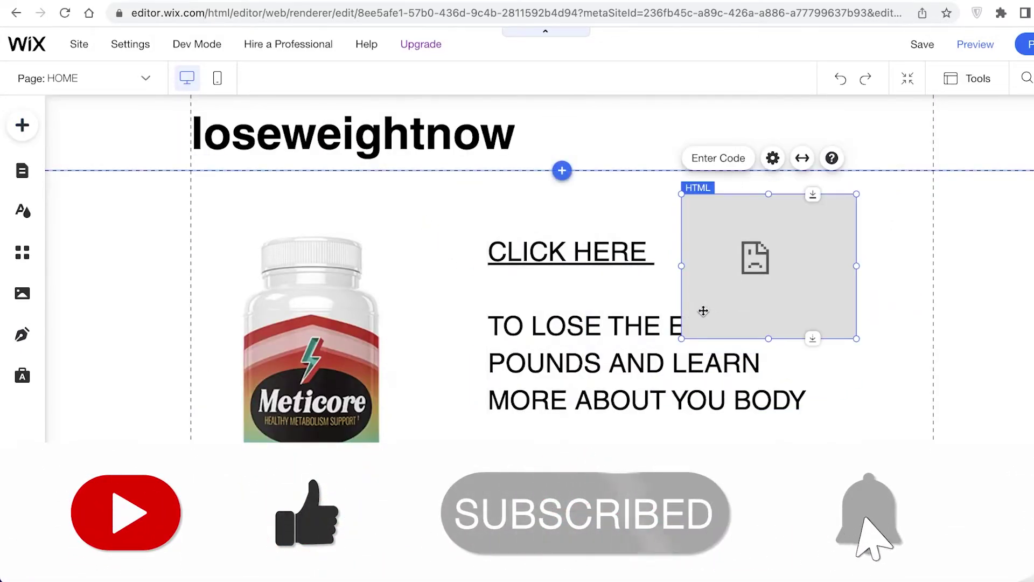
left_click_drag(682, 338, 506, 443)
left_click_drag(718, 300, 711, 263)
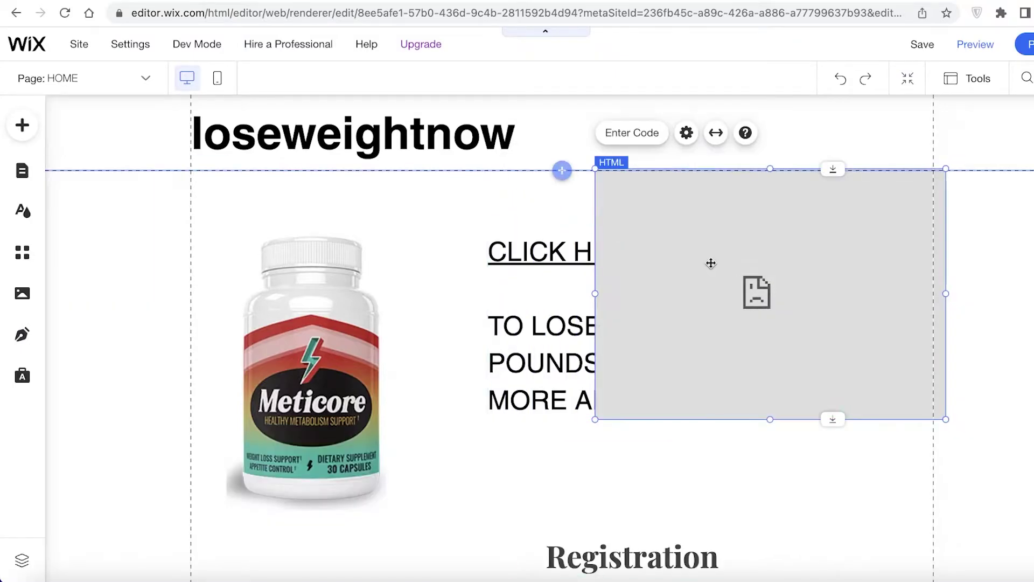
left_click(572, 176)
Copy the first banner's tracking code from the Bluehost banners page.
right_click(219, 287)
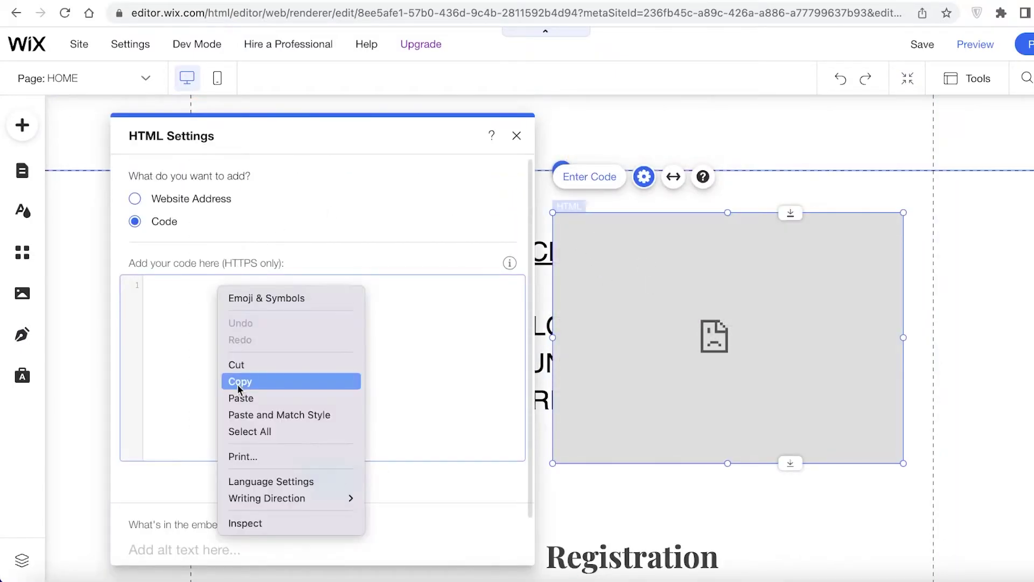
left_click(238, 383)
right_click(216, 283)
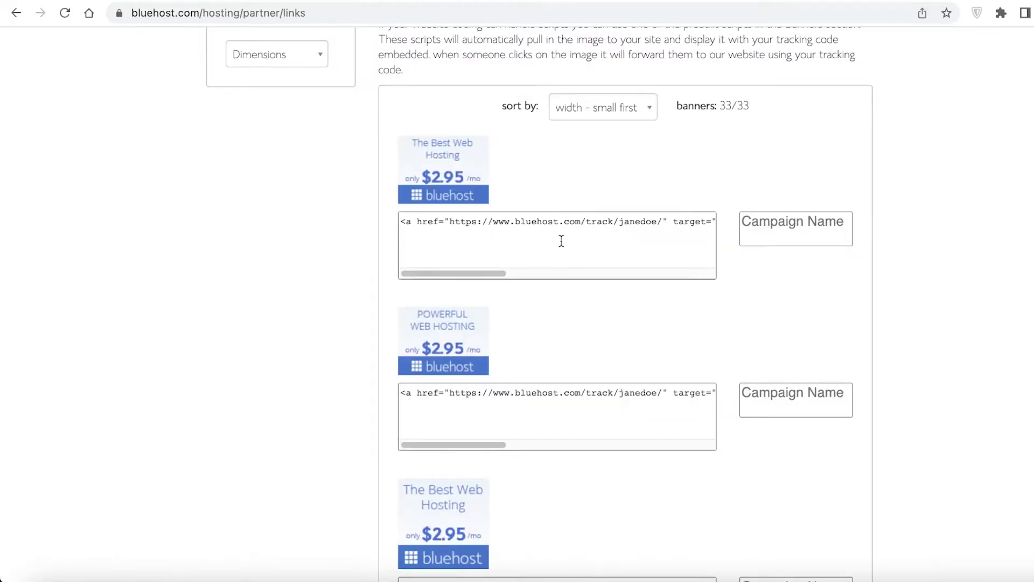
left_click(571, 225)
right_click(570, 227)
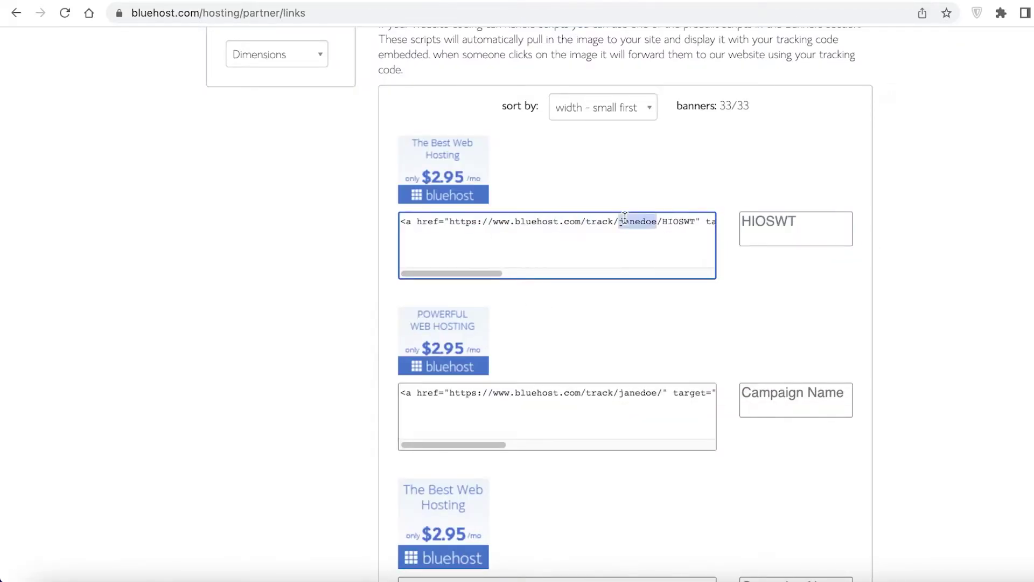
right_click(625, 217)
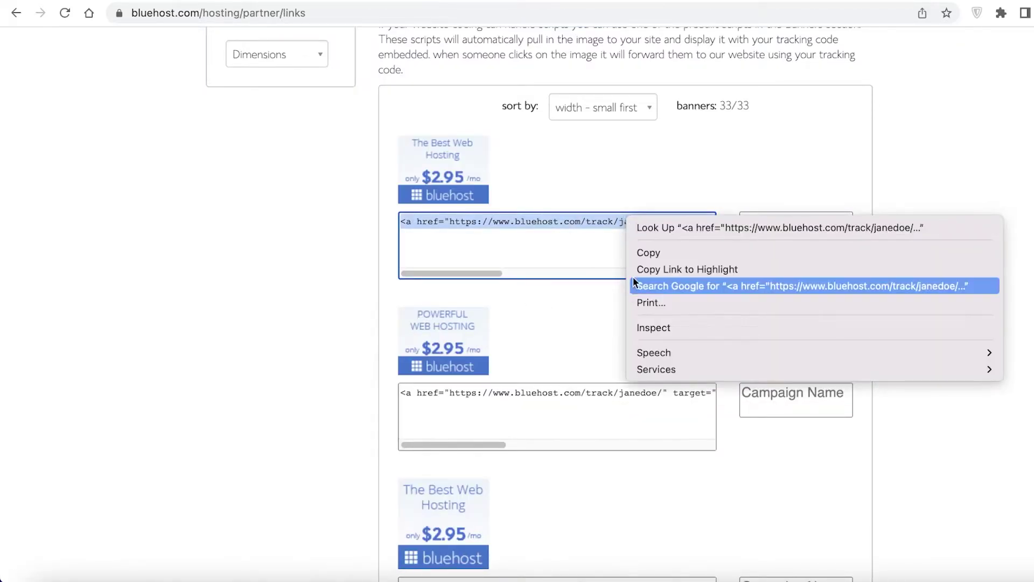
left_click(652, 248)
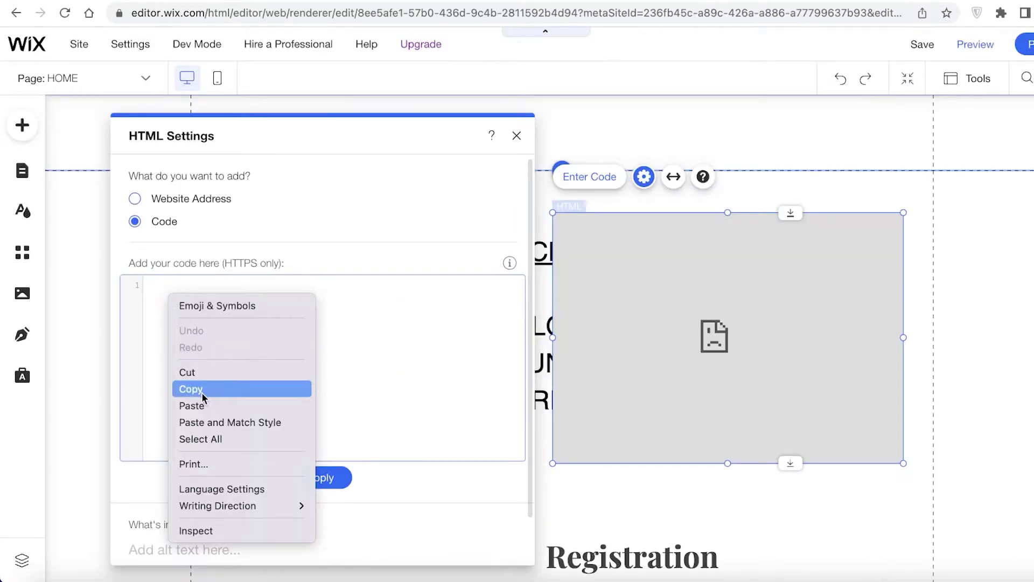
Paste the code into the embed, apply it, and shrink the banner to the top right.
left_click(205, 403)
left_click(304, 479)
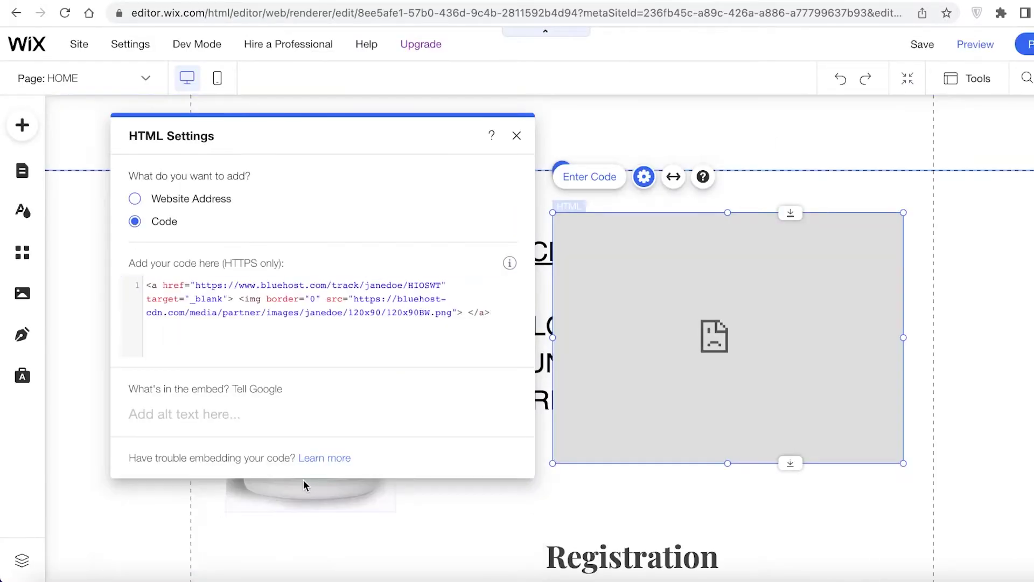
left_click(517, 135)
left_click_drag(605, 274, 692, 263)
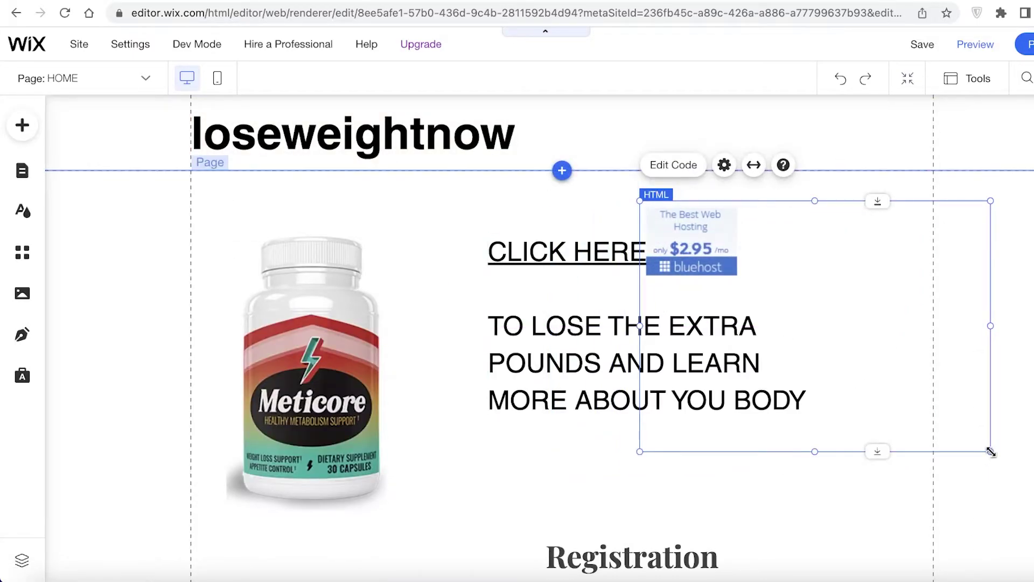
left_click_drag(990, 451, 750, 285)
left_click_drag(691, 260, 924, 218)
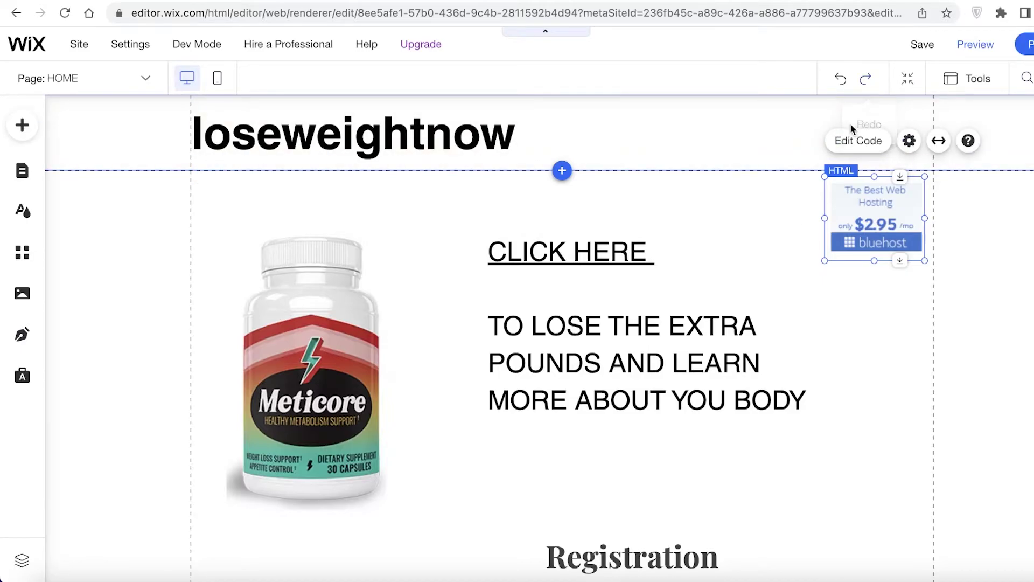
mouse_move(129, 48)
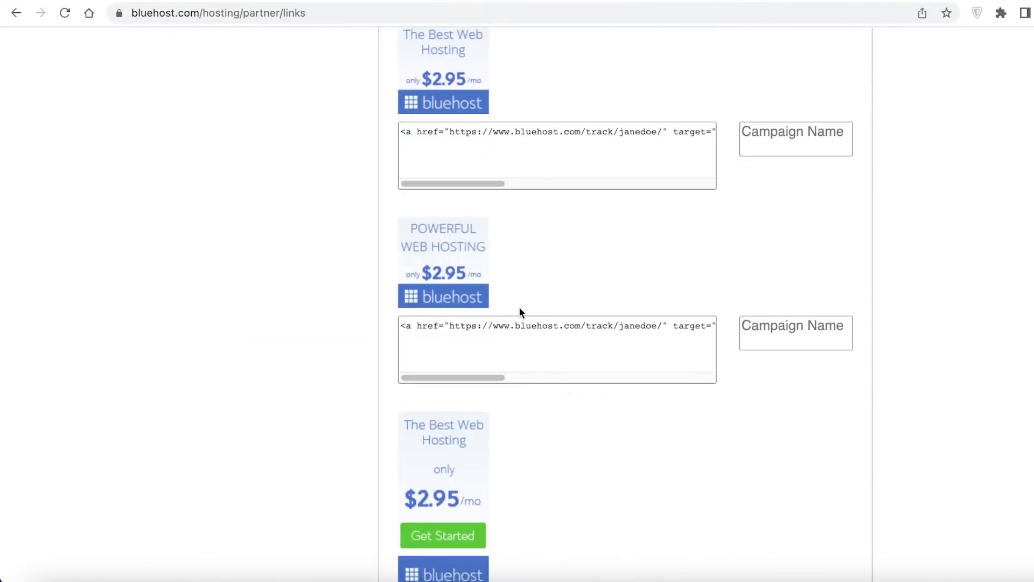
Scroll to the wide $2.95-per-month photo banner and select its tracking code for copying.
scroll(519, 306, "down", 15)
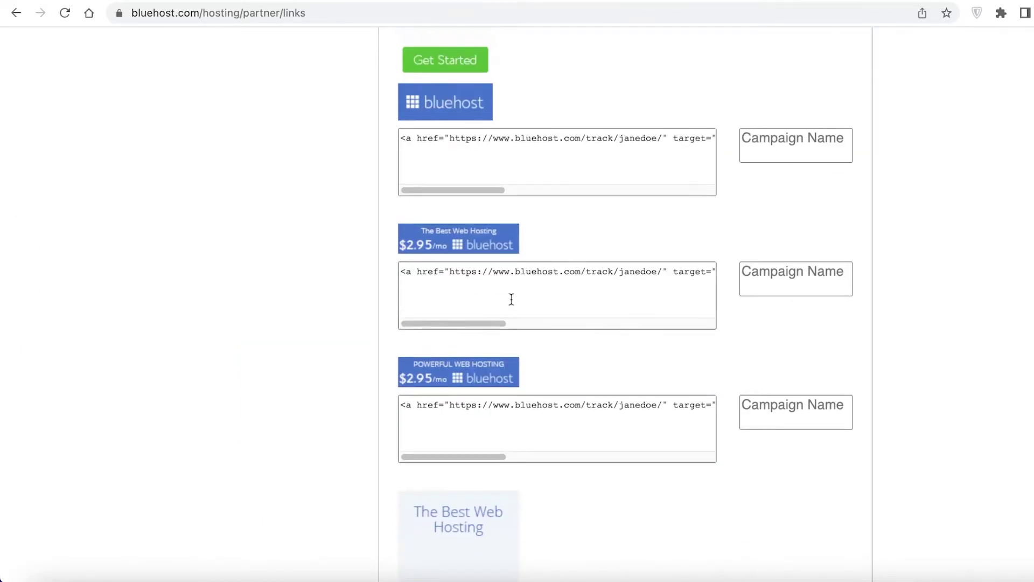
scroll(512, 299, "down", 15)
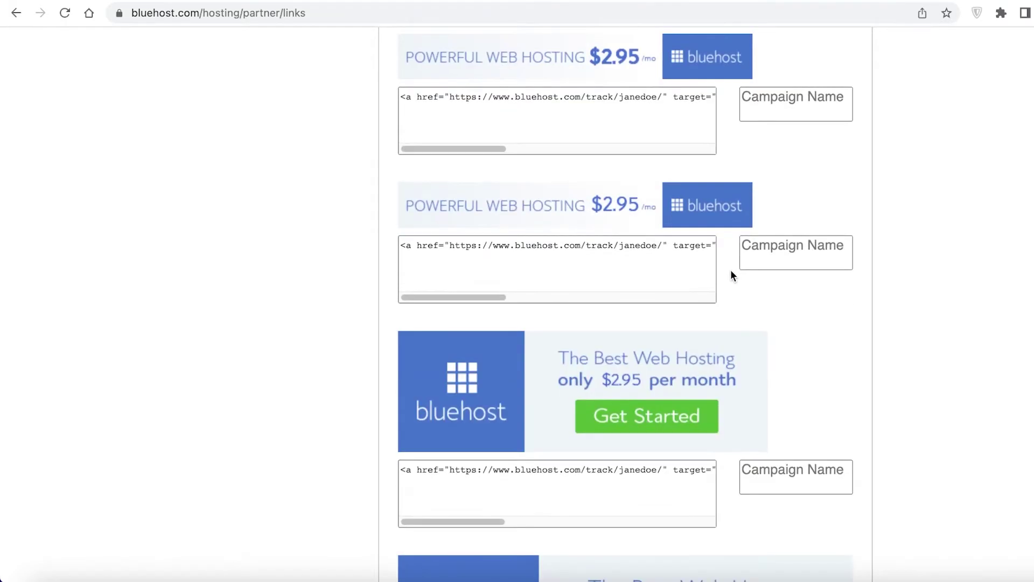
scroll(727, 275, "down", 10)
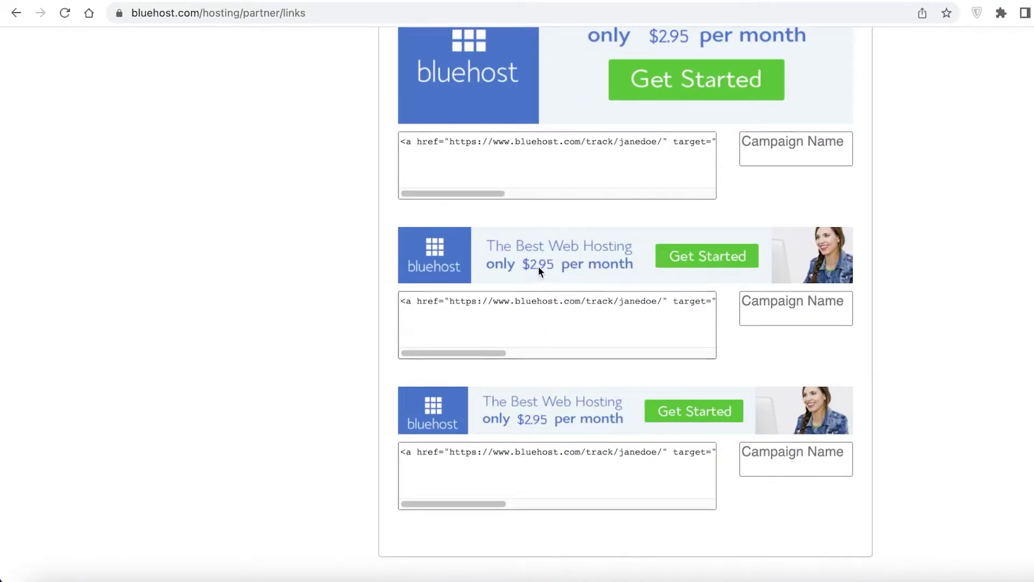
left_click(601, 311)
triple_click(601, 303)
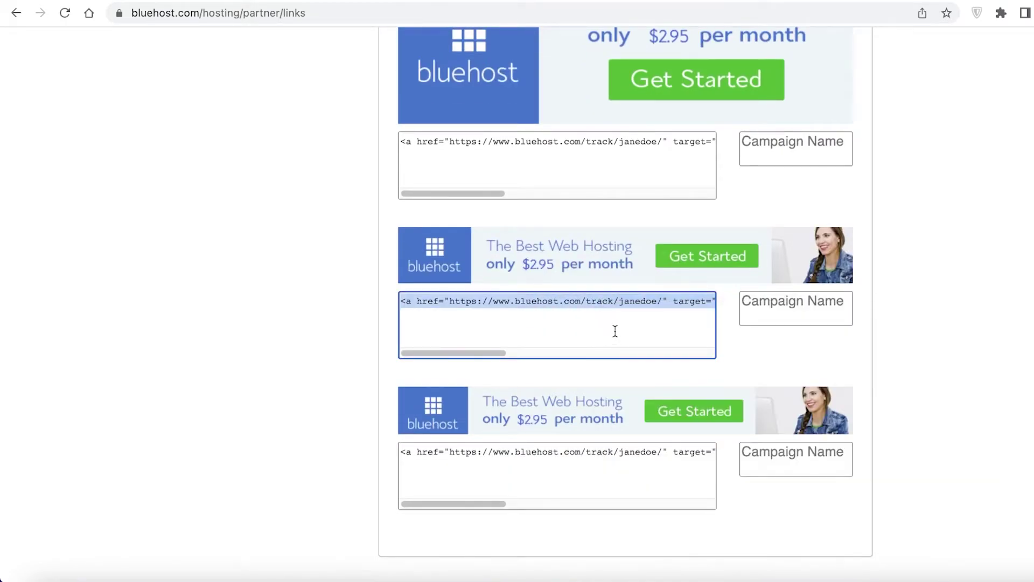
right_click(620, 301)
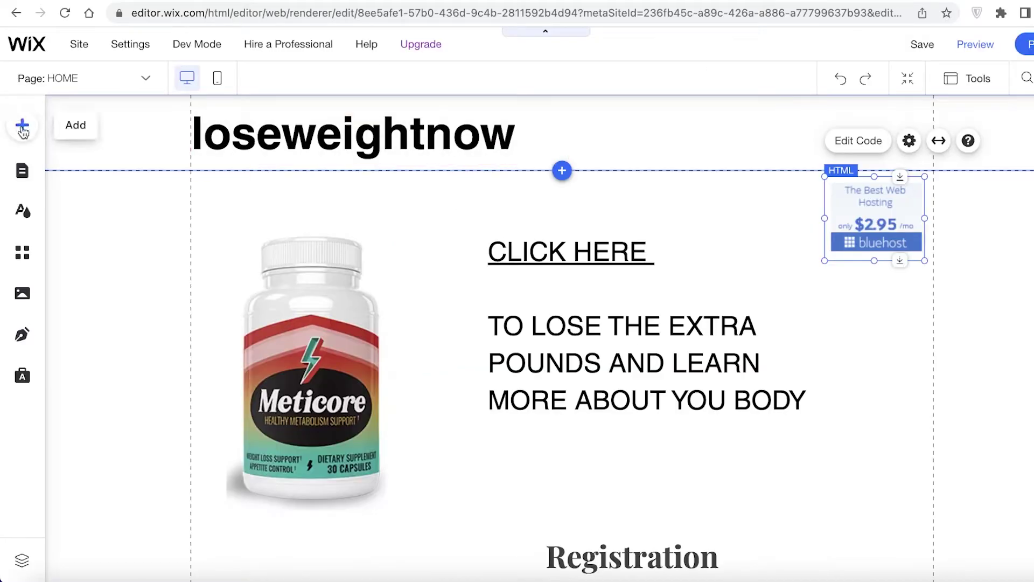
Add a second embed box to the page and open its settings.
left_click(22, 130)
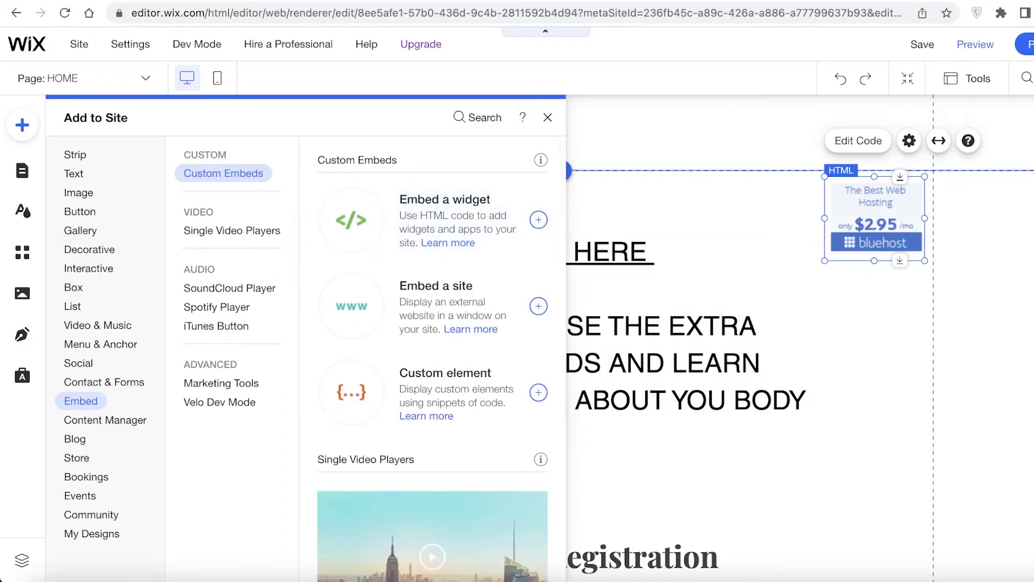
left_click(746, 167)
mouse_move(16, 64)
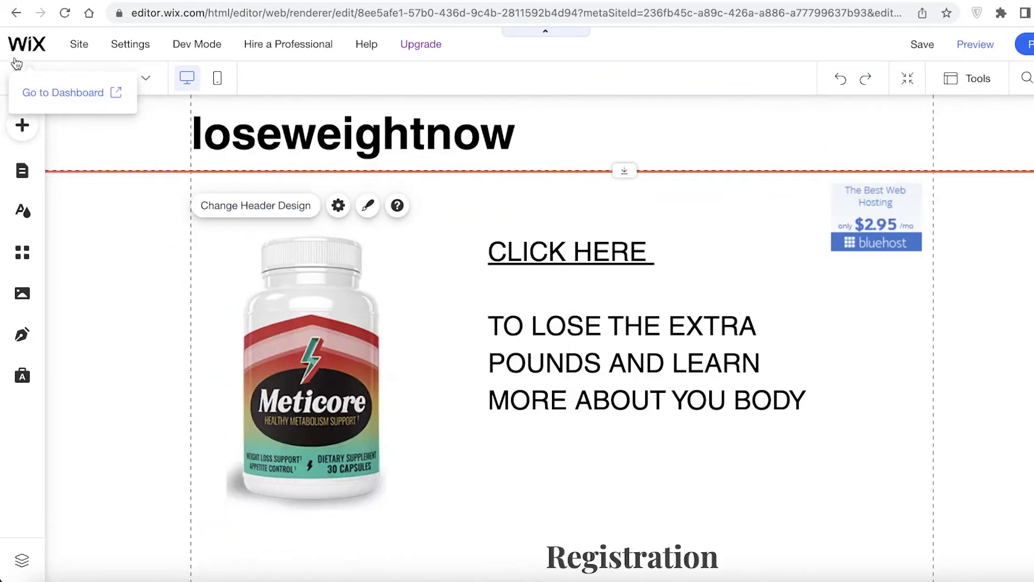
left_click(22, 126)
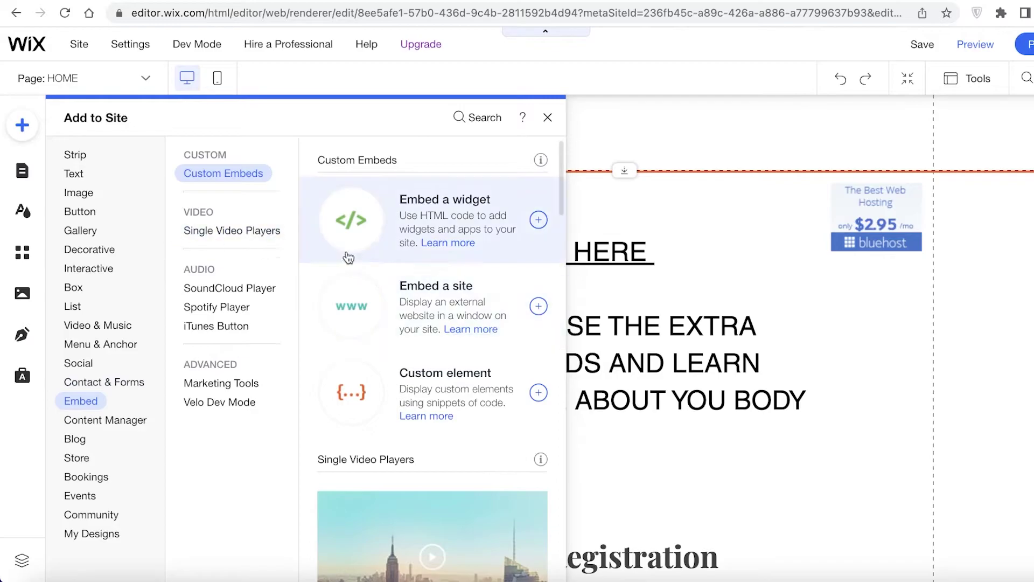
left_click(366, 288)
right_click(576, 323)
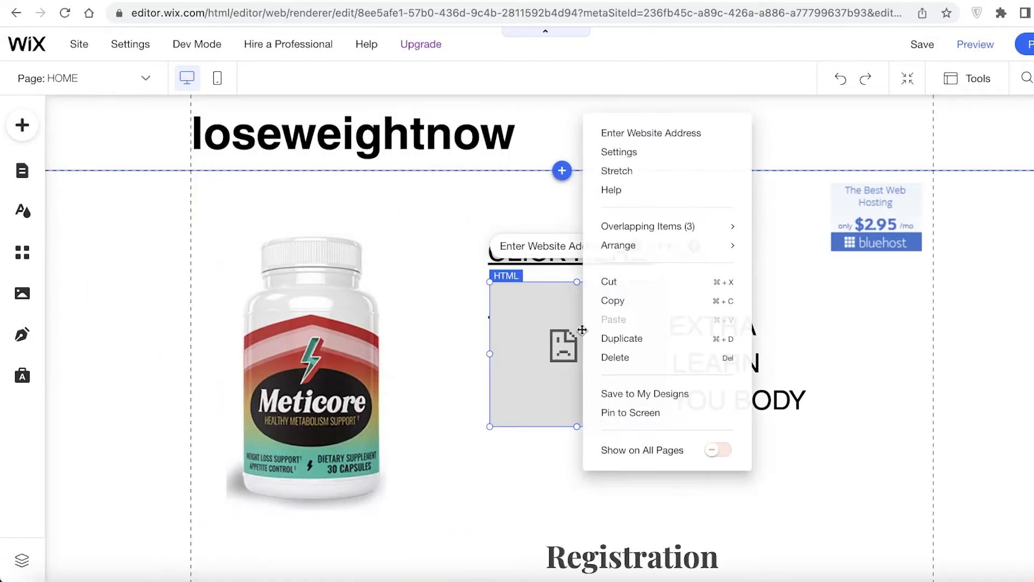
left_click(529, 288)
left_click(532, 247)
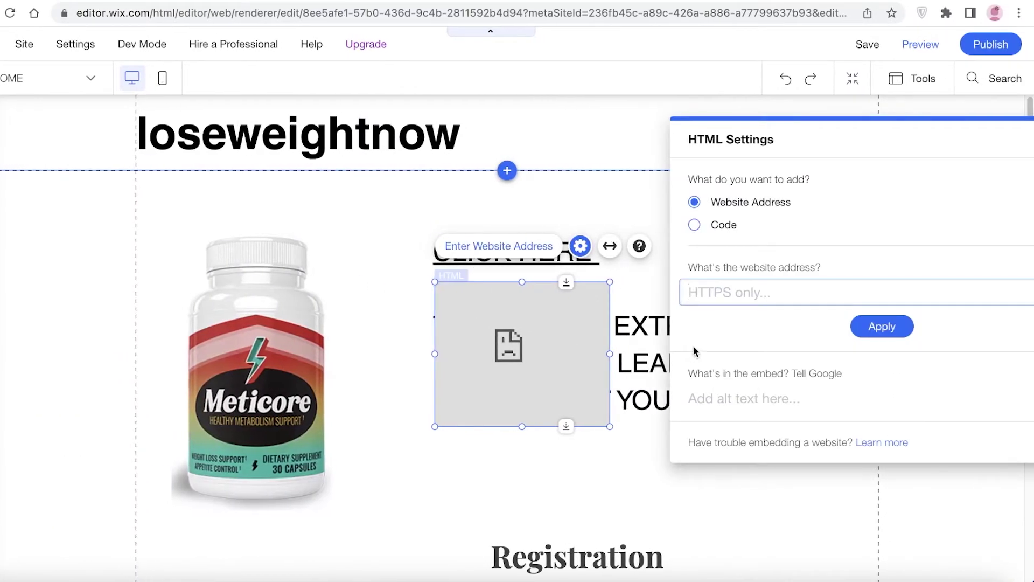
Paste the wide 728x90 banner code in Code mode, apply it, and move the banner up-left.
right_click(736, 297)
left_click(752, 408)
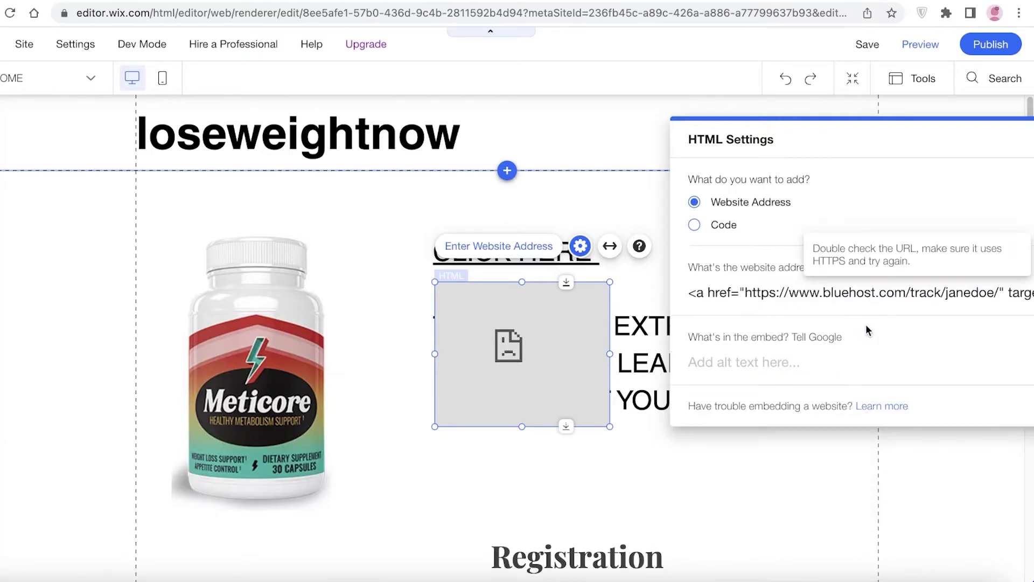
left_click(694, 225)
right_click(582, 386)
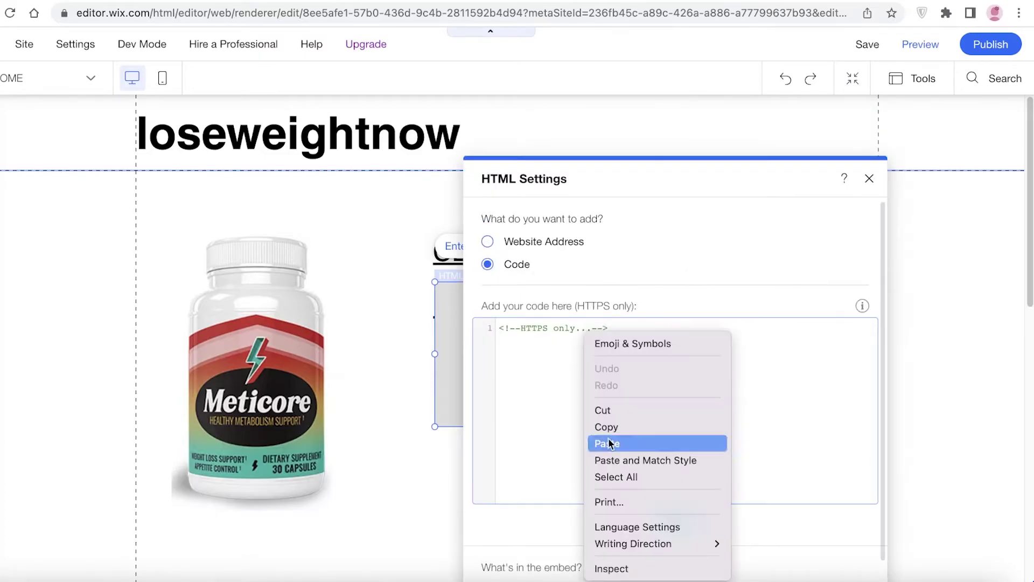
left_click(606, 443)
left_click(673, 520)
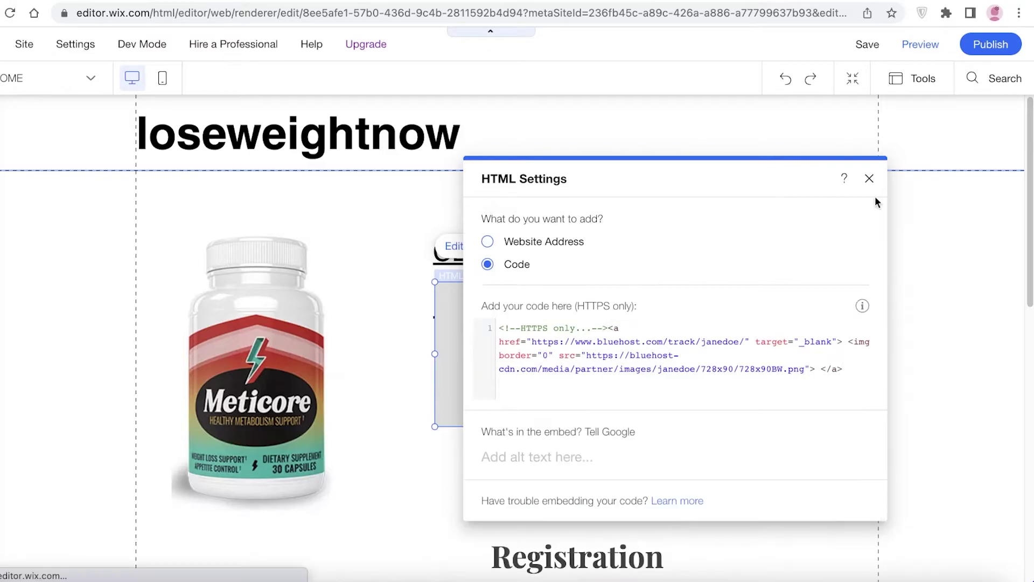
left_click(869, 178)
left_click_drag(469, 335, 899, 266)
Shorten the Bluehost banner, move it up-left, and publish the Loseweightnow site.
left_click_drag(541, 340, 489, 526)
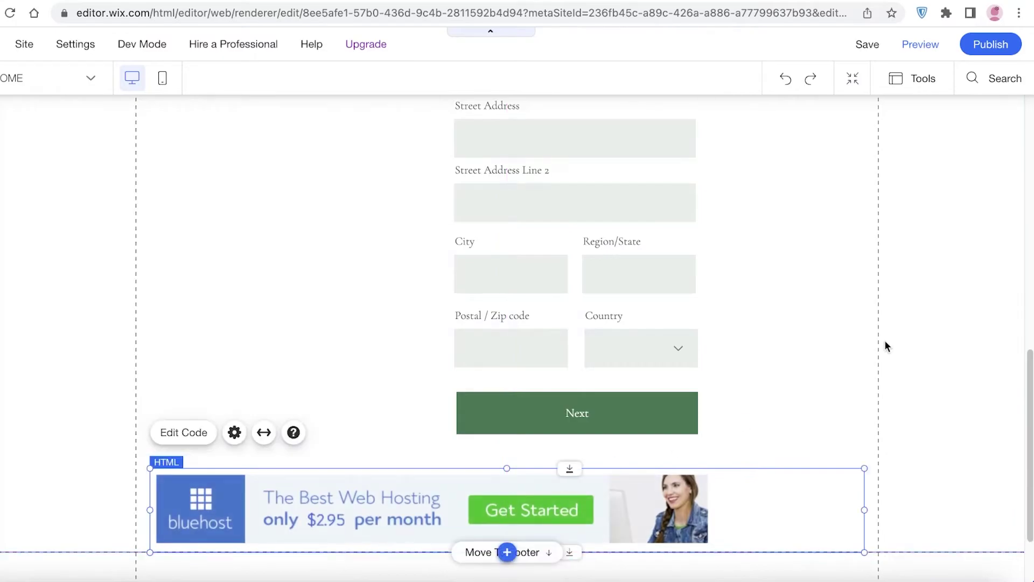
left_click(852, 415)
scroll(940, 384, "up", 10)
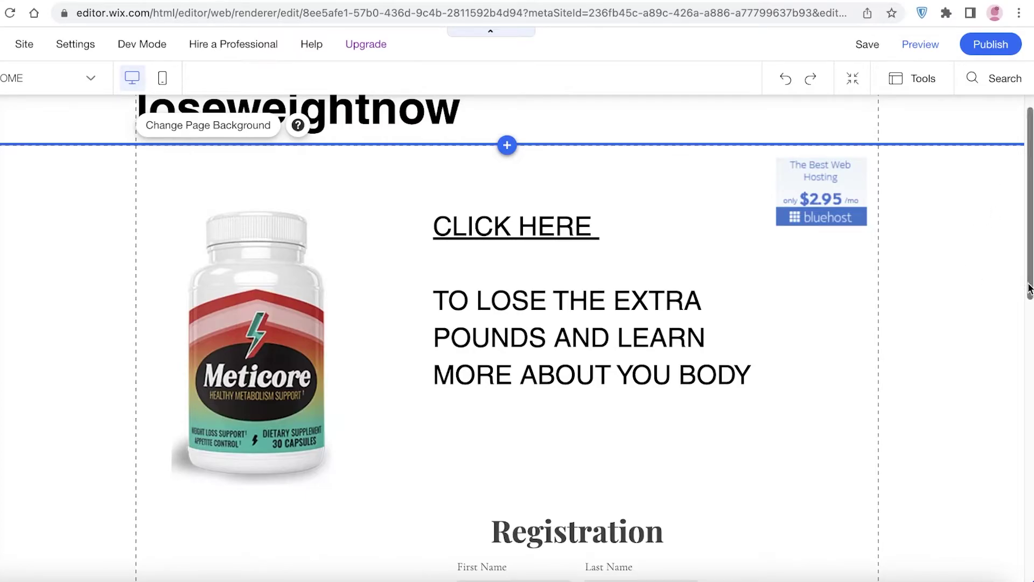
left_click(991, 52)
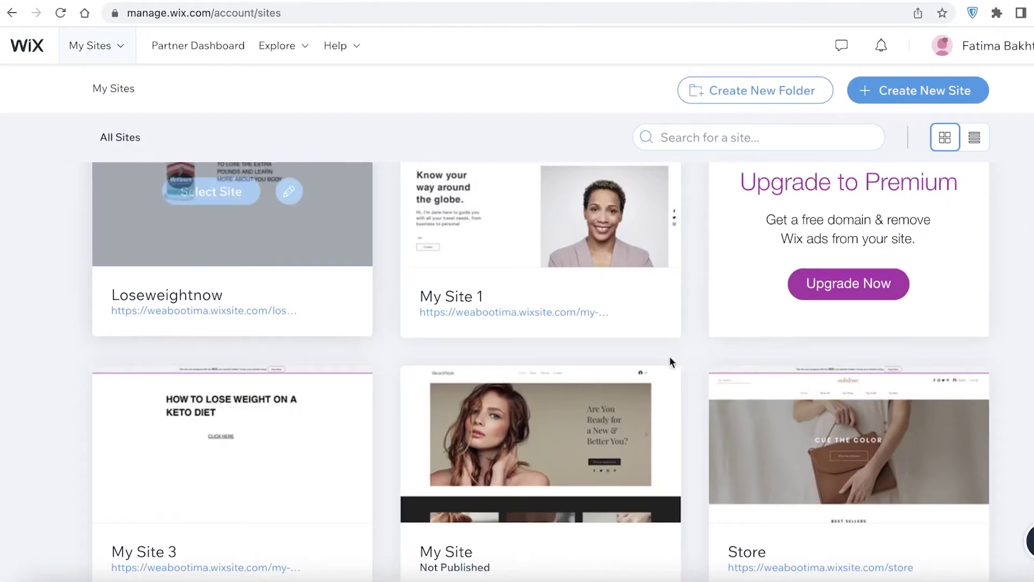
scroll(670, 363, "down", 1)
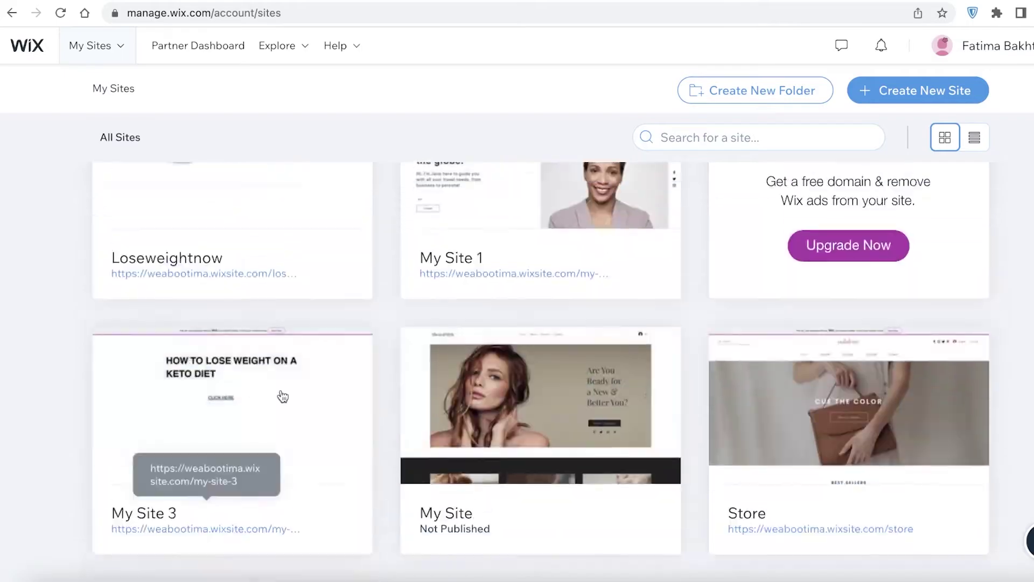
scroll(593, 355, "up", 1)
scroll(485, 328, "down", 5)
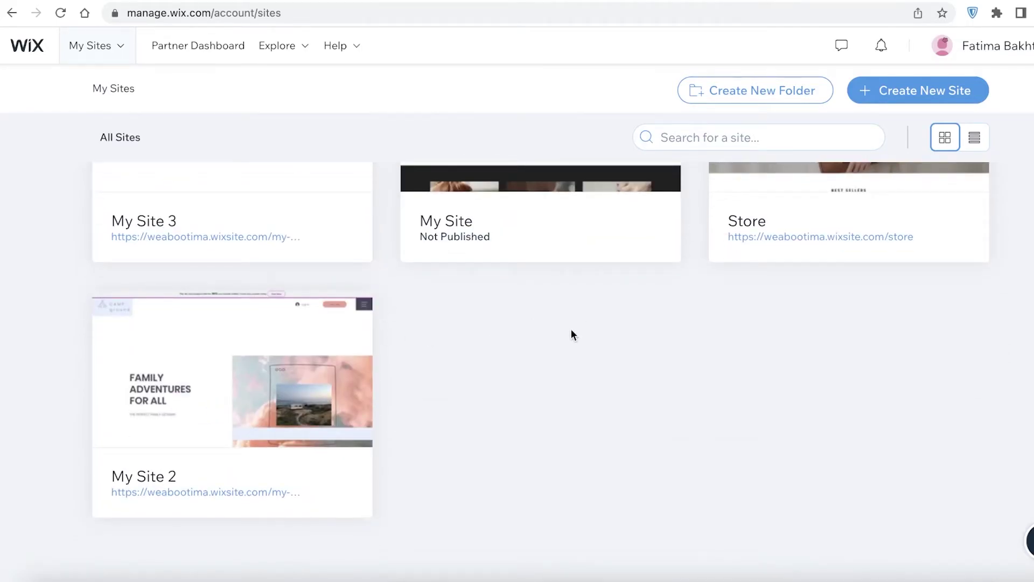
scroll(571, 331, "up", 5)
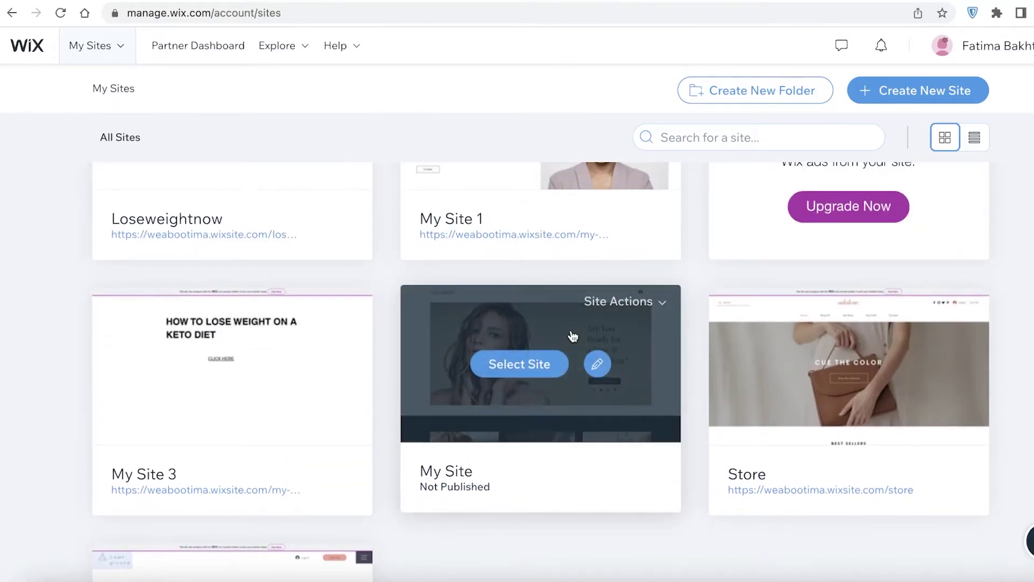
scroll(574, 339, "up", 6)
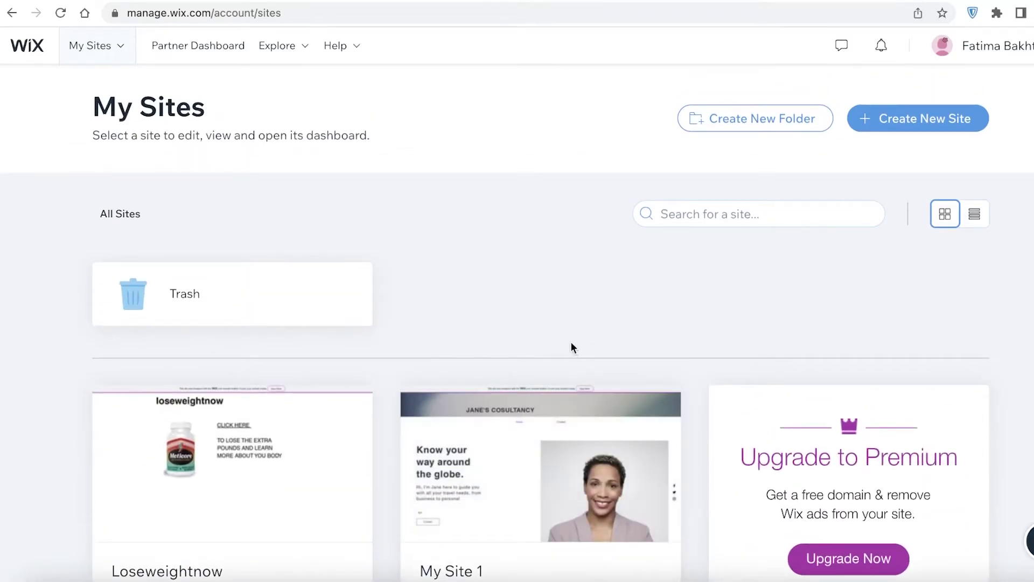
scroll(574, 350, "down", 10)
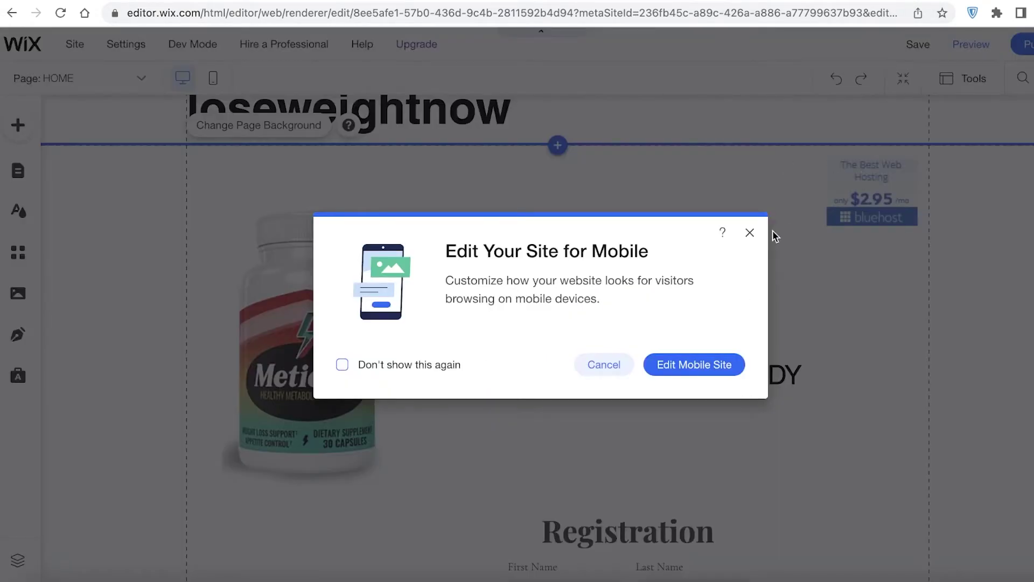
Close the Edit Your Site for Mobile prompt and check the Bluehost banner below the registration form.
left_click(750, 233)
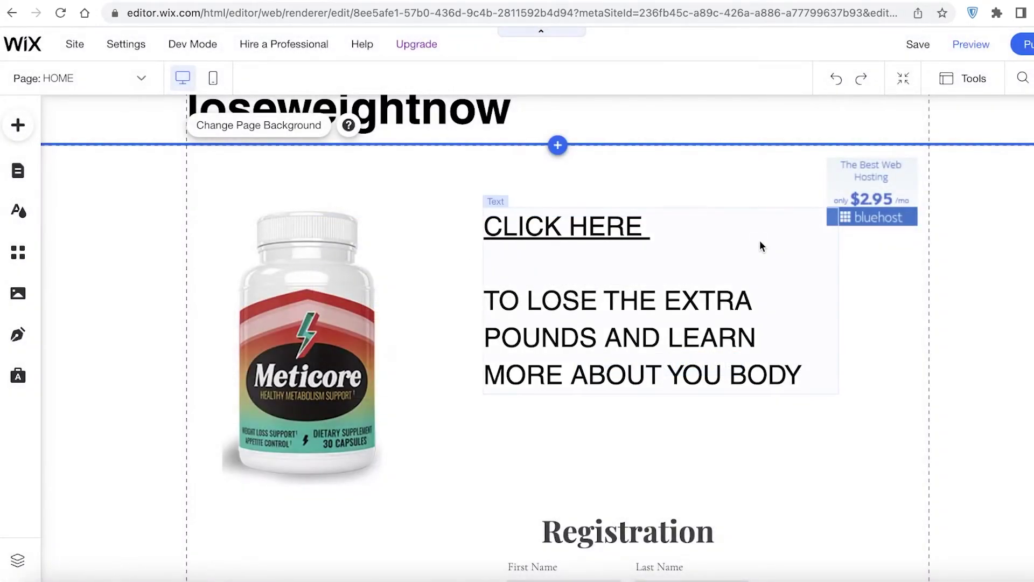
scroll(753, 264, "down", 10)
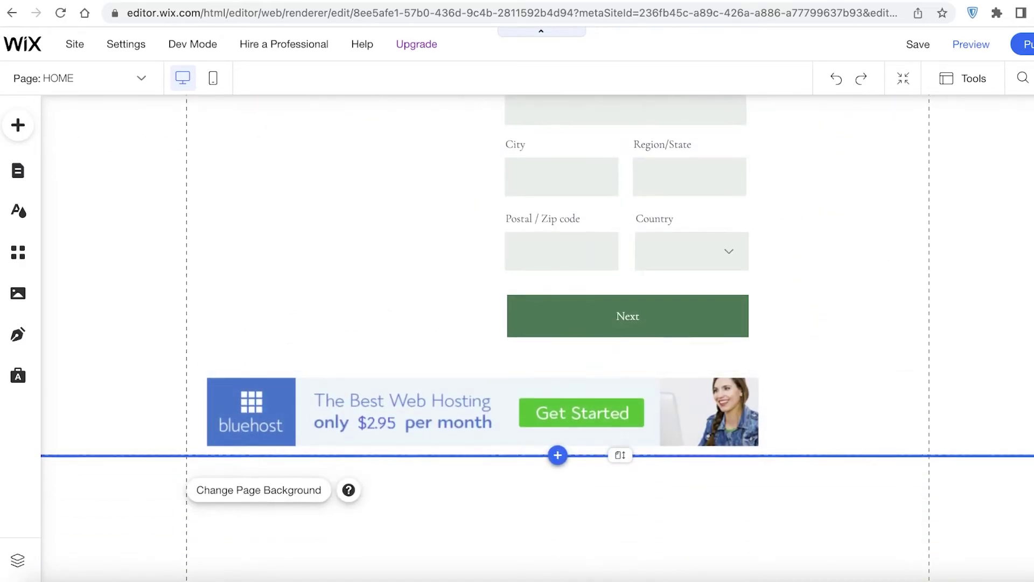
scroll(877, 259, "up", 3)
scroll(877, 259, "down", 2)
scroll(878, 259, "up", 5)
scroll(1018, 196, "down", 5)
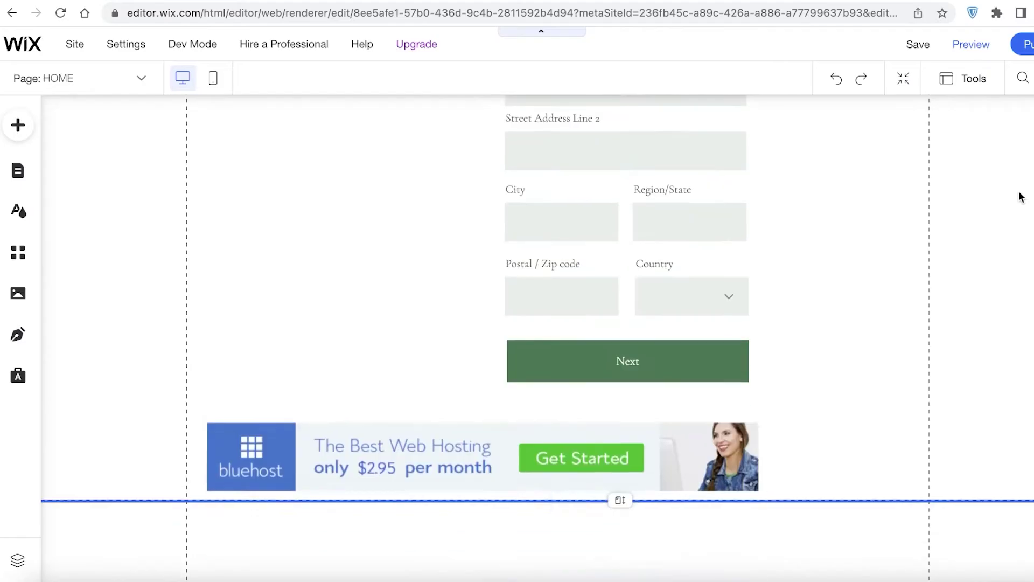
scroll(1018, 196, "up", 10)
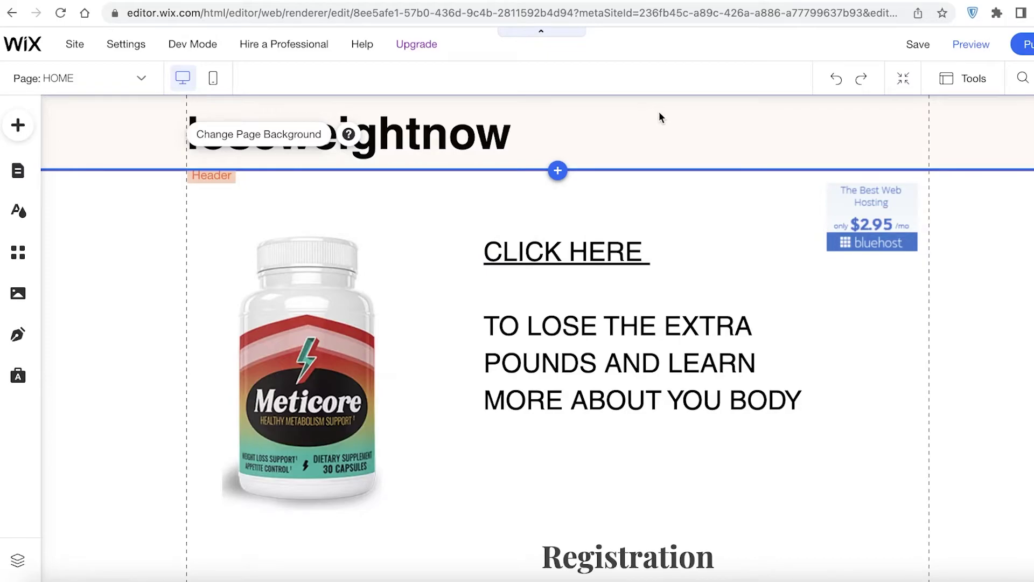
scroll(658, 111, "down", 5)
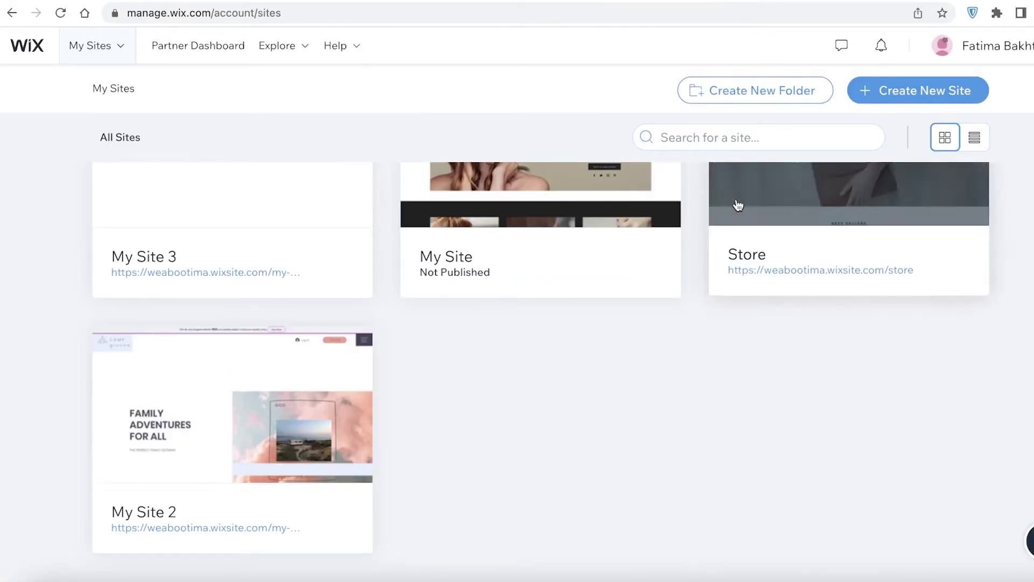
Look over the Bluehost banner sizes, then choose Create New Site in Wix My Sites.
scroll(738, 205, "up", 10)
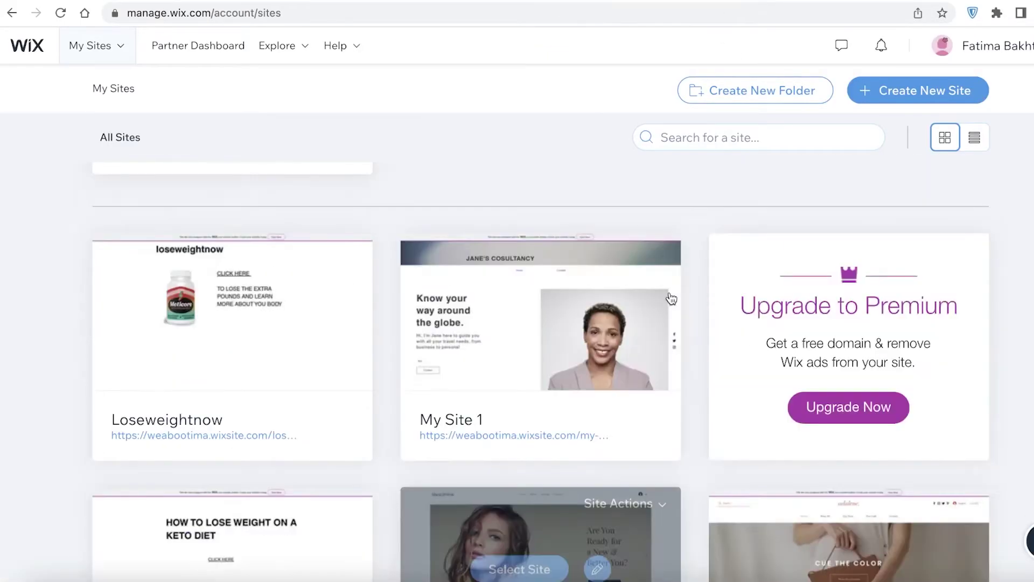
scroll(738, 205, "down", 10)
scroll(973, 194, "up", 10)
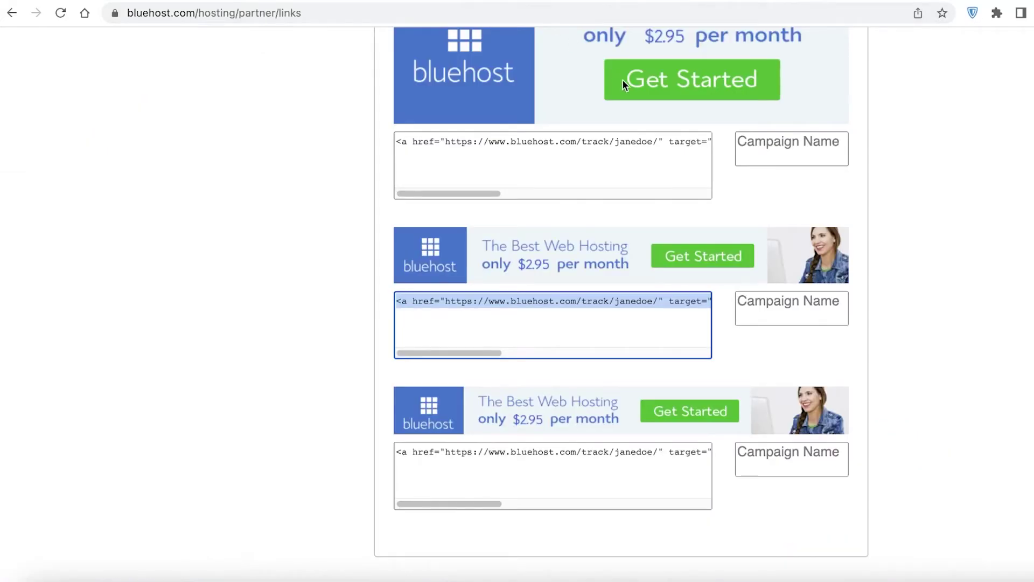
scroll(624, 86, "down", 20)
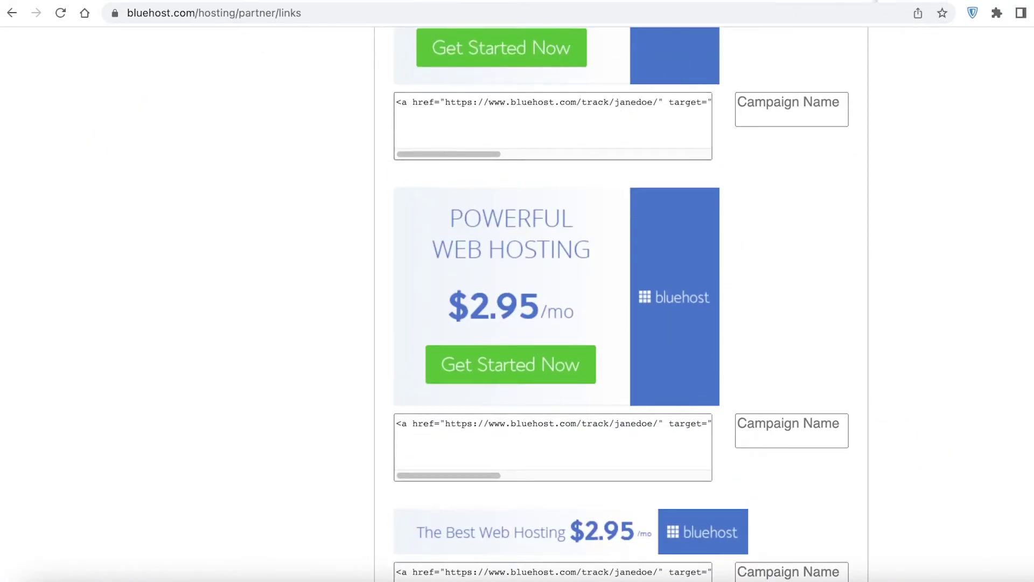
scroll(625, 291, "up", 1)
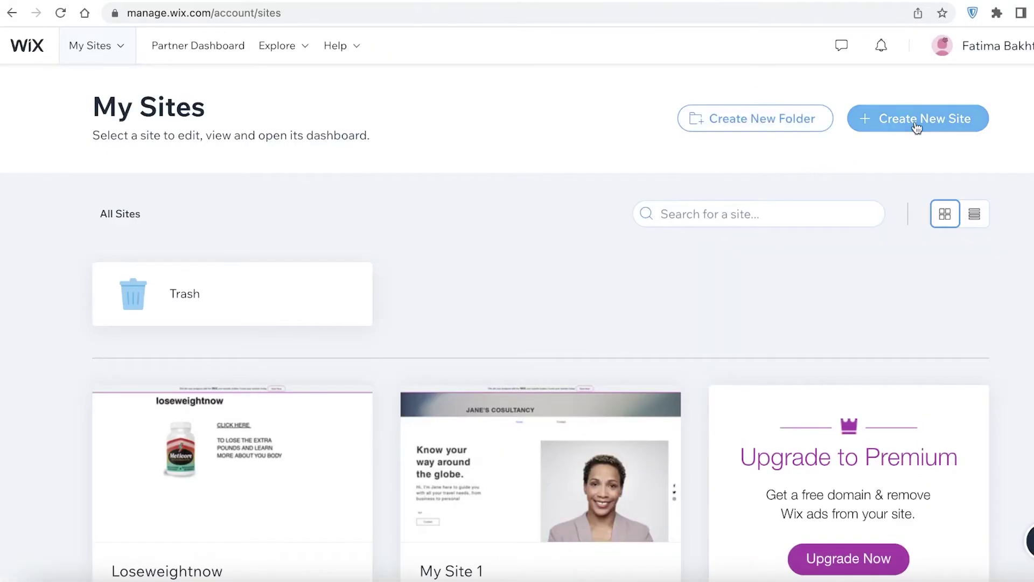
left_click(917, 124)
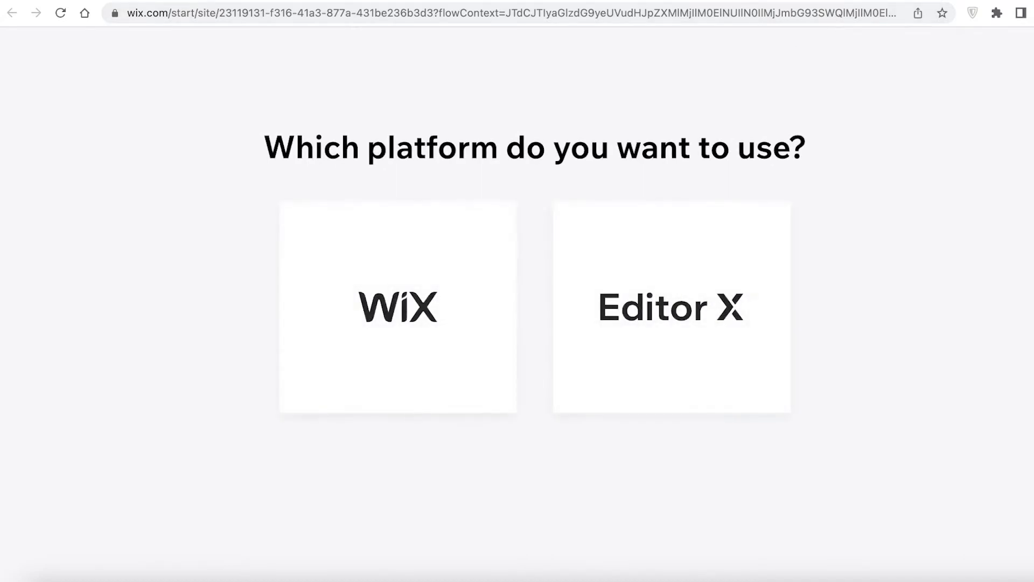
Open facebook.com in a new browser tab.
key("ctrl+t")
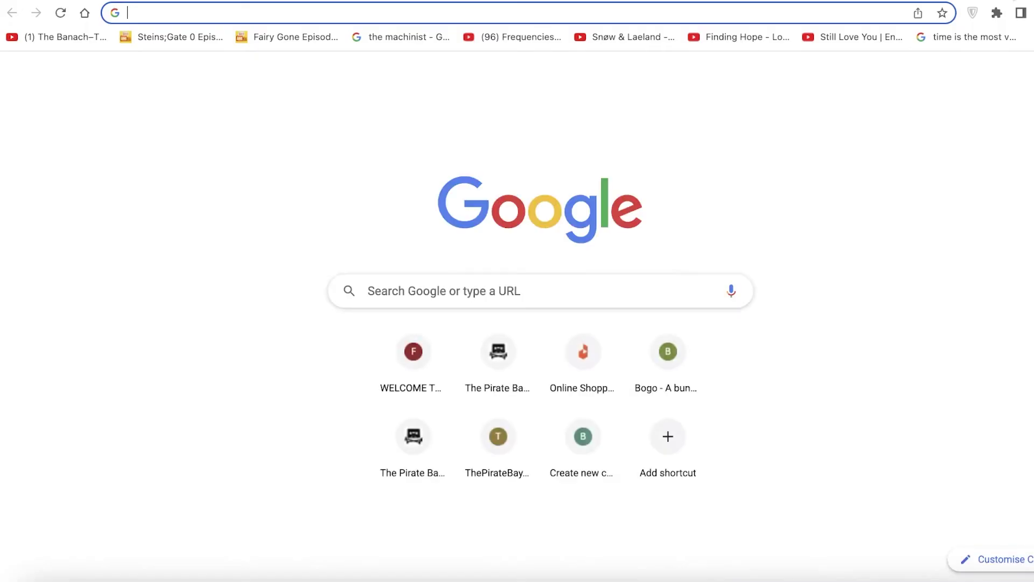
type("f")
key("Return")
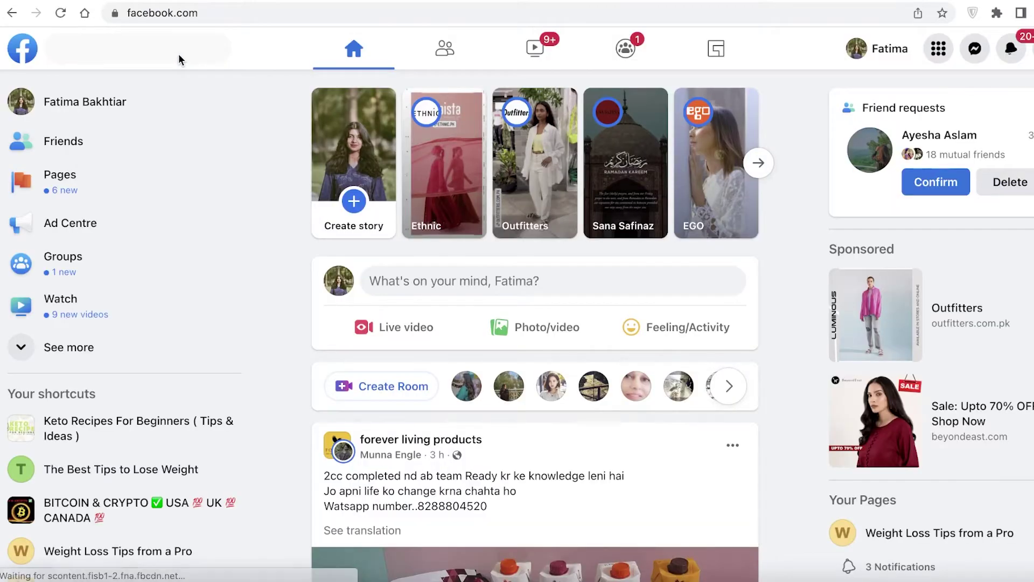
Search Facebook for 'web hosting'.
left_click(173, 48)
type("web ho")
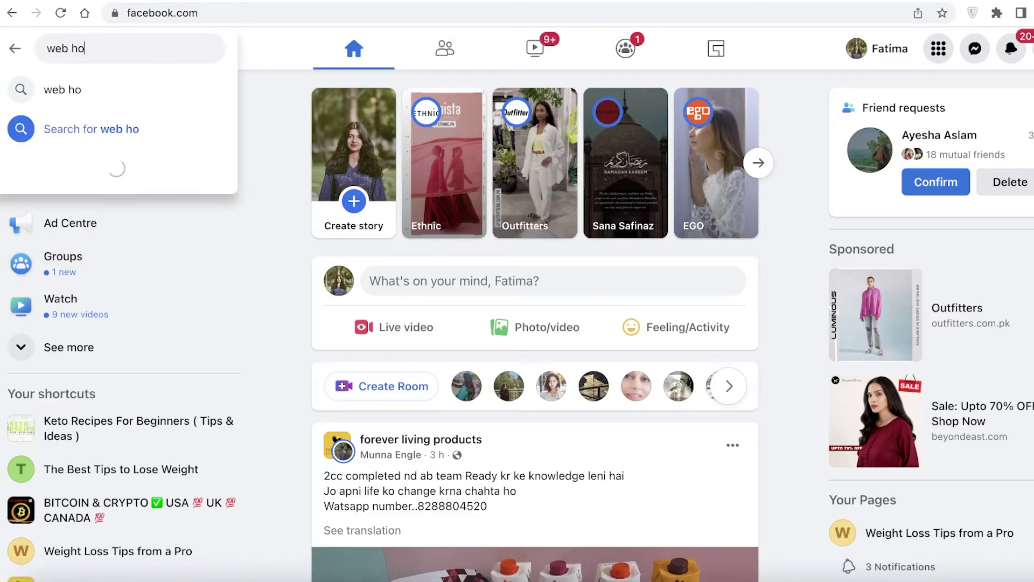
type("sting")
key("Return")
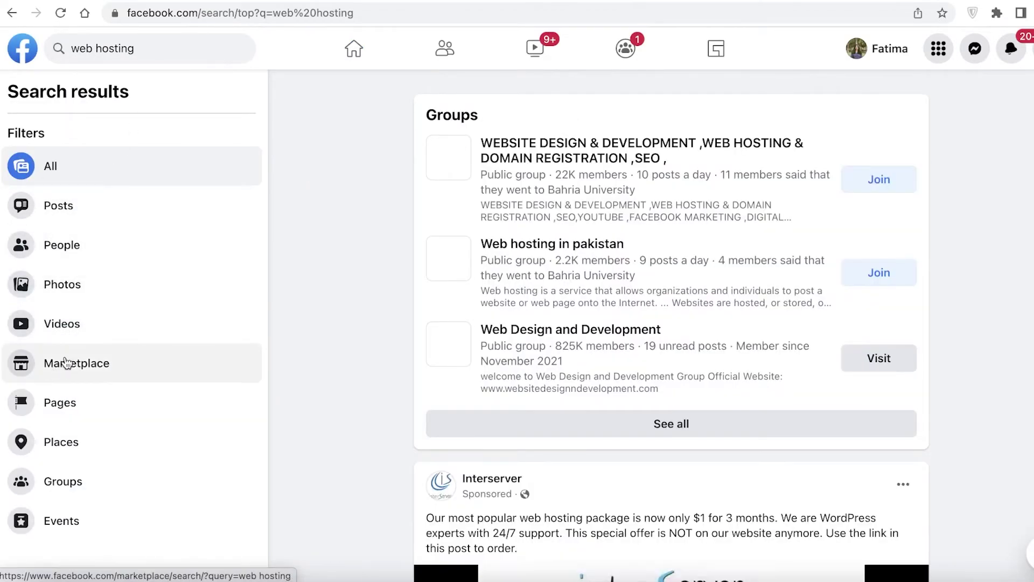
Filter the 'web hosting' results to Groups and browse the listed groups.
left_click(73, 477)
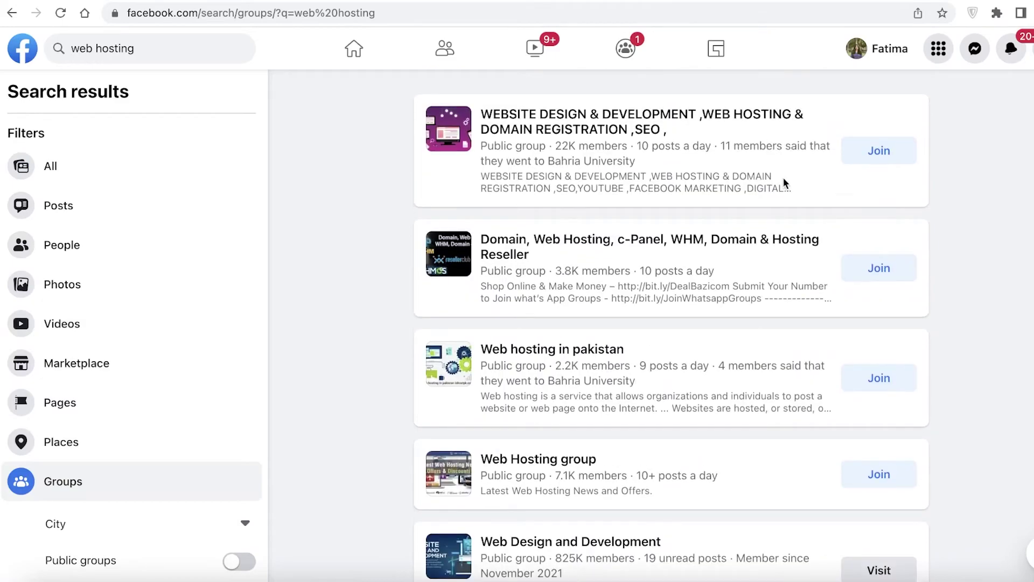
scroll(785, 183, "down", 3)
scroll(1011, 205, "down", 4)
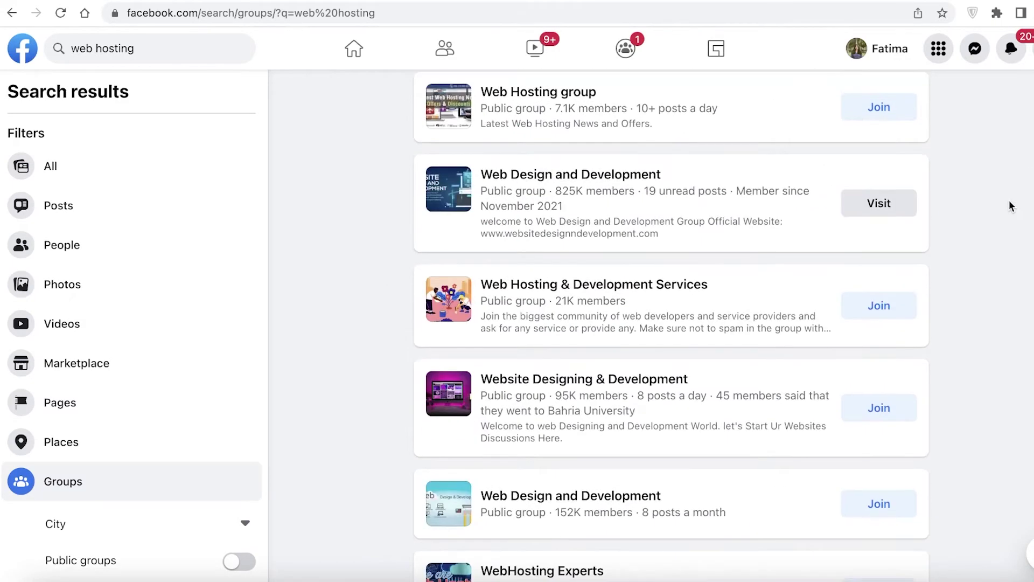
scroll(1011, 206, "down", 3)
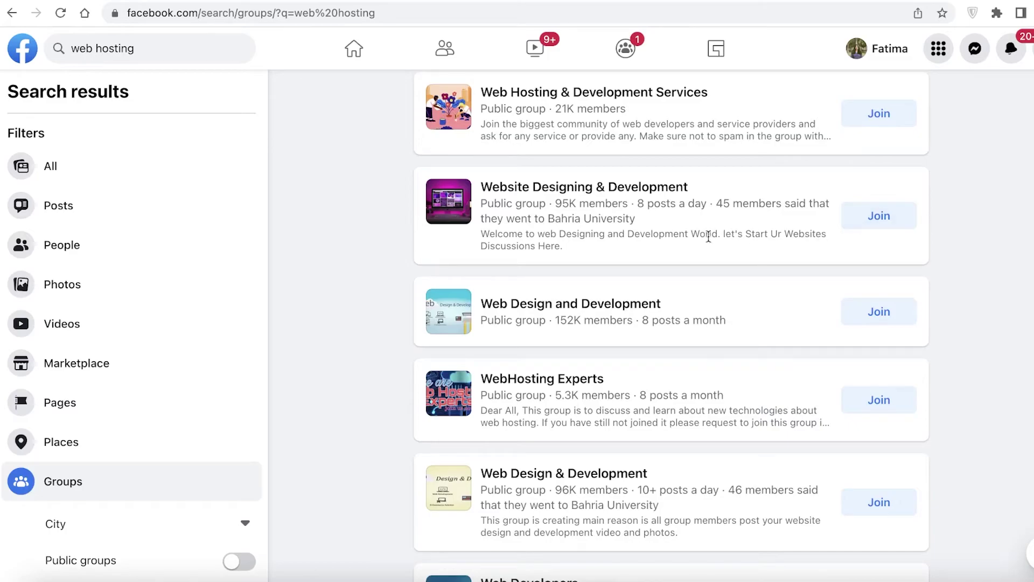
scroll(682, 193, "down", 1)
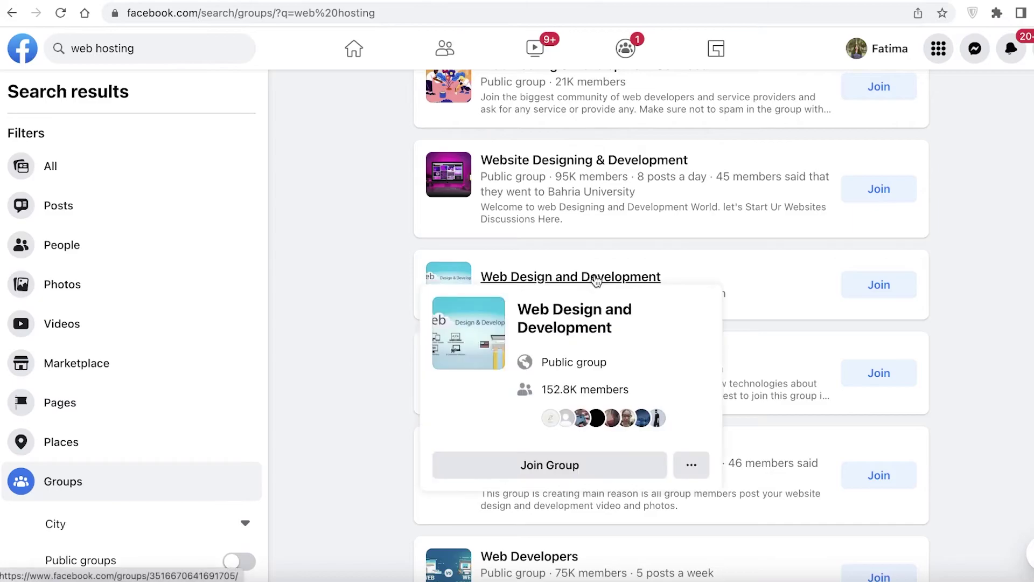
scroll(601, 265, "down", 7)
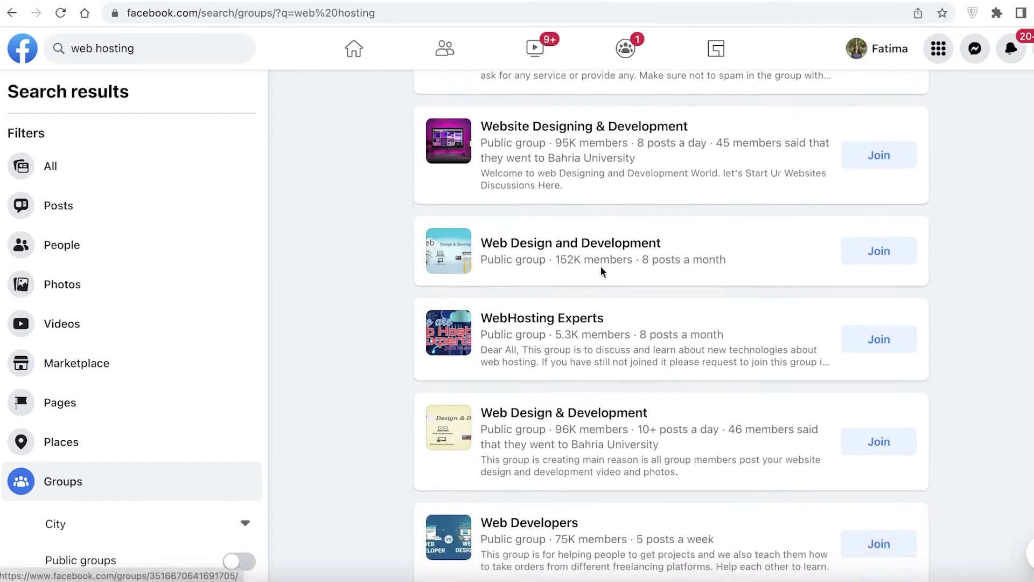
scroll(601, 269, "up", 8)
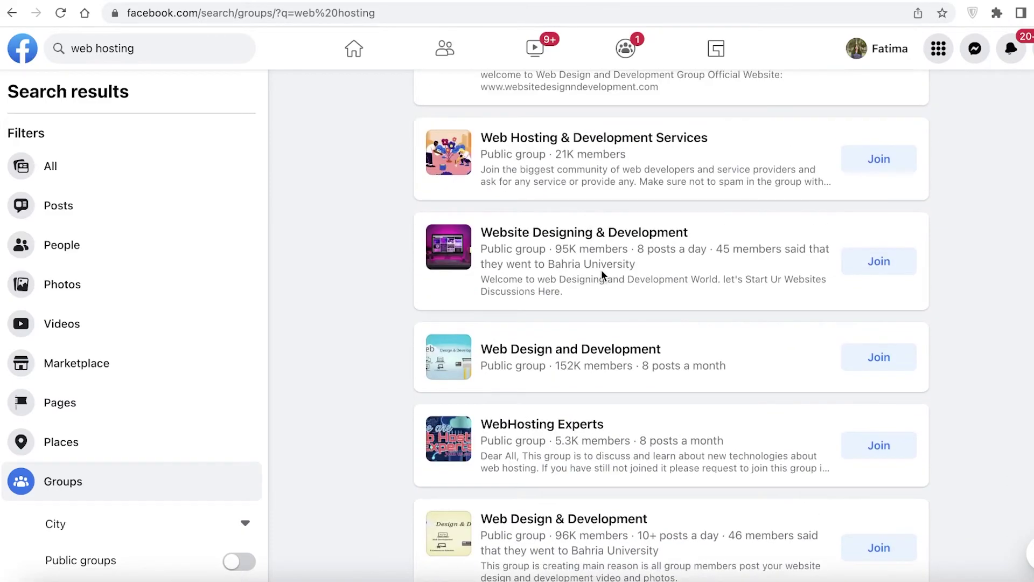
scroll(595, 277, "down", 4)
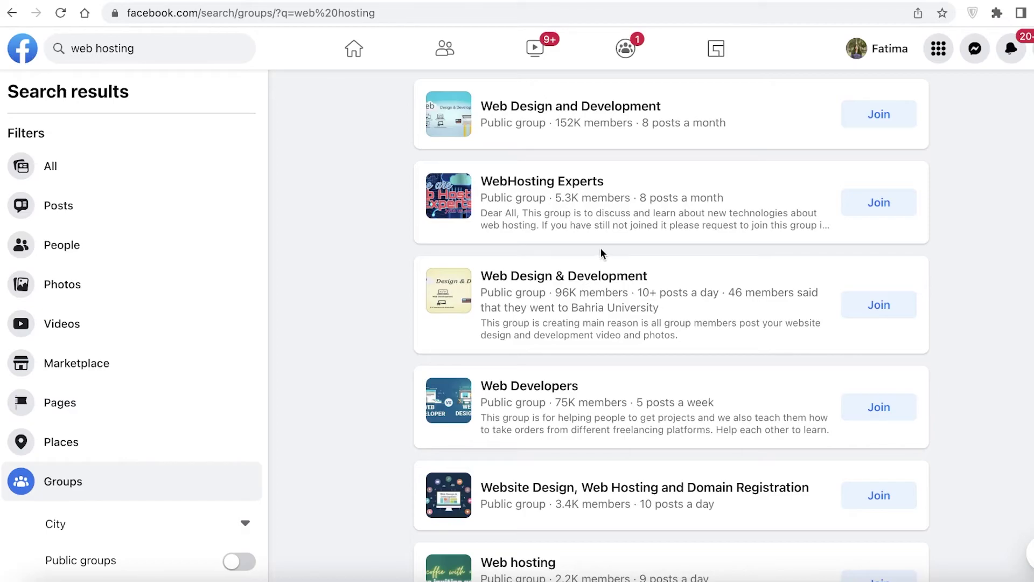
scroll(555, 288, "down", 5)
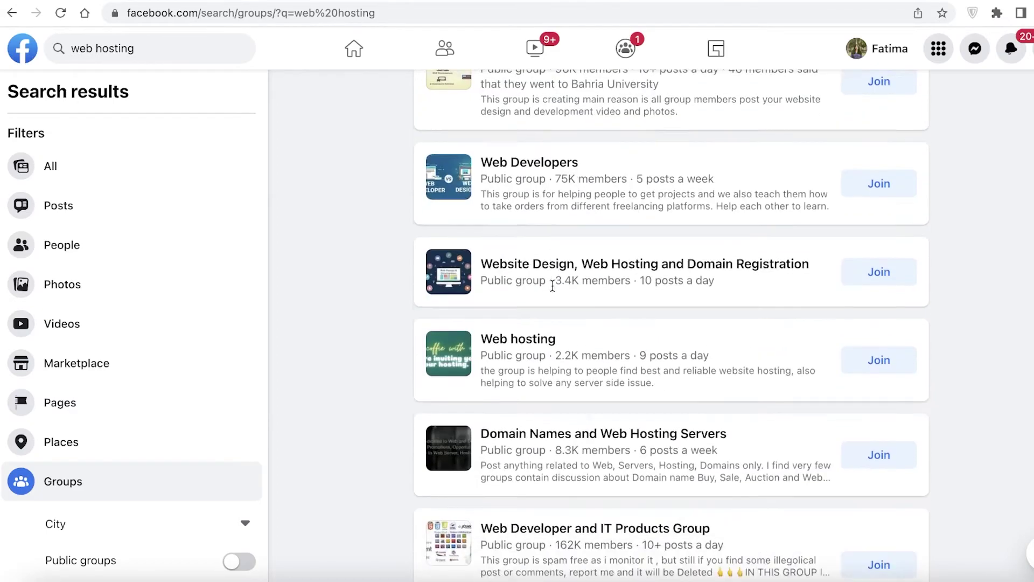
mouse_move(557, 292)
scroll(557, 293, "up", 5)
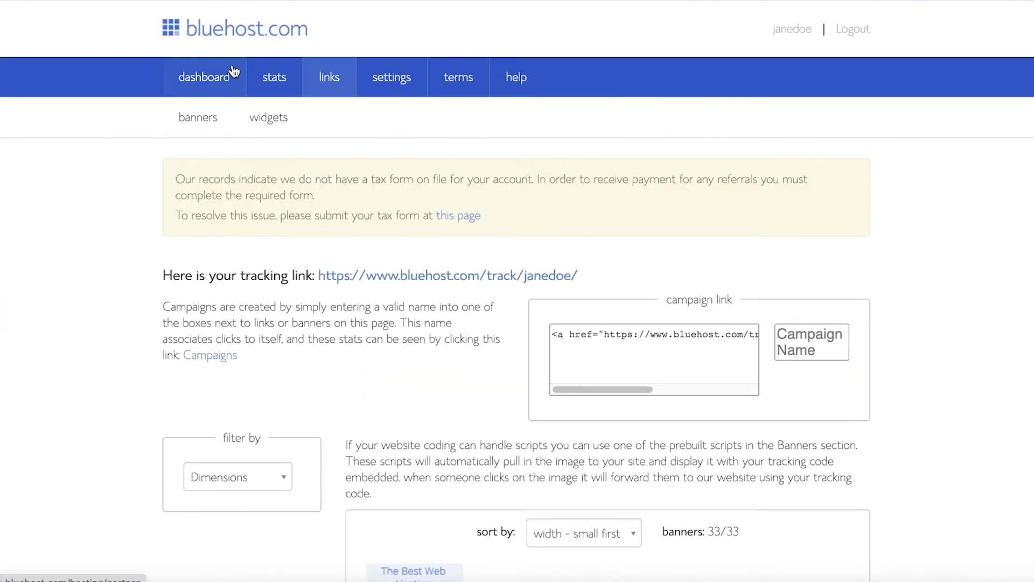
Open the dashboard tab in the Bluehost affiliate navigation bar.
left_click(233, 73)
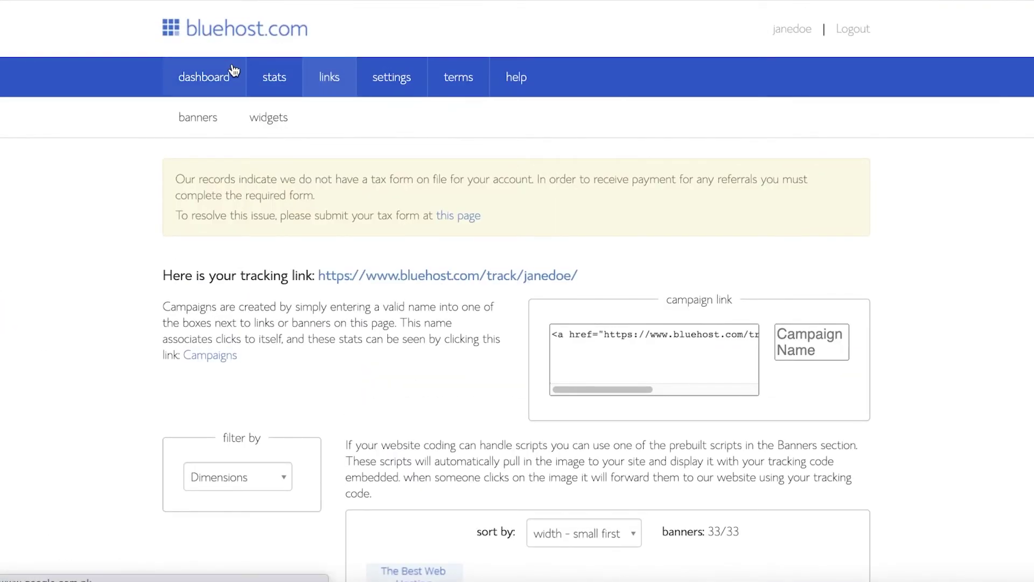